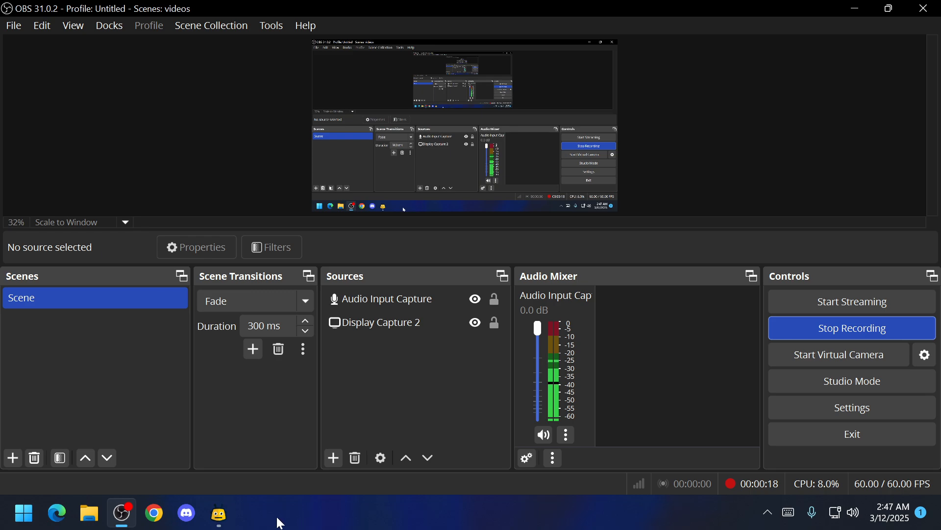
- Switch to Firebot and delete the existing Death2 counter
{"action": "left_click", "coordinate": [220, 525]}
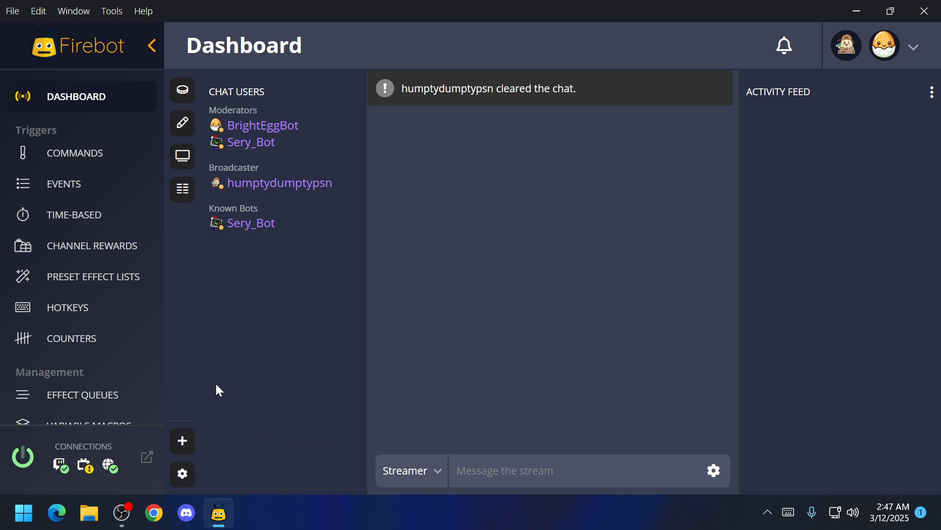
{"action": "left_click", "coordinate": [103, 348]}
{"action": "right_click", "coordinate": [245, 216]}
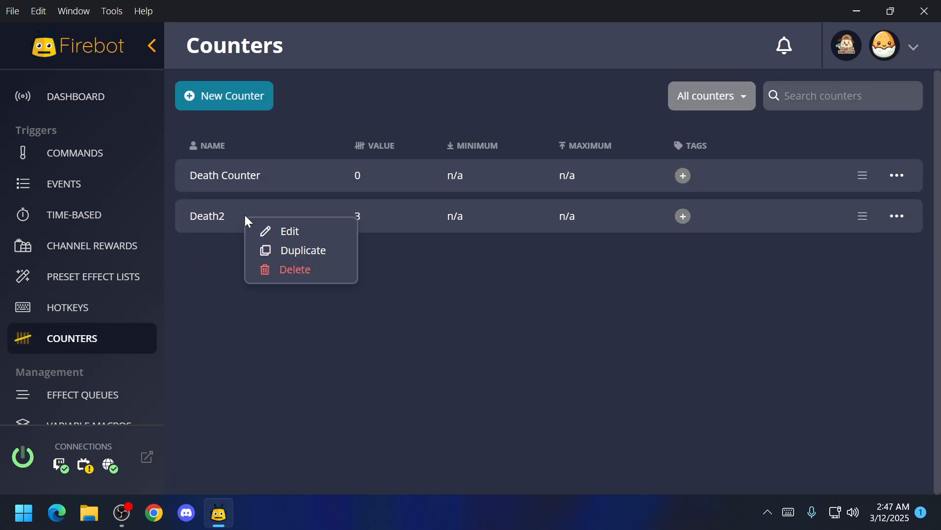
{"action": "left_click", "coordinate": [296, 271]}
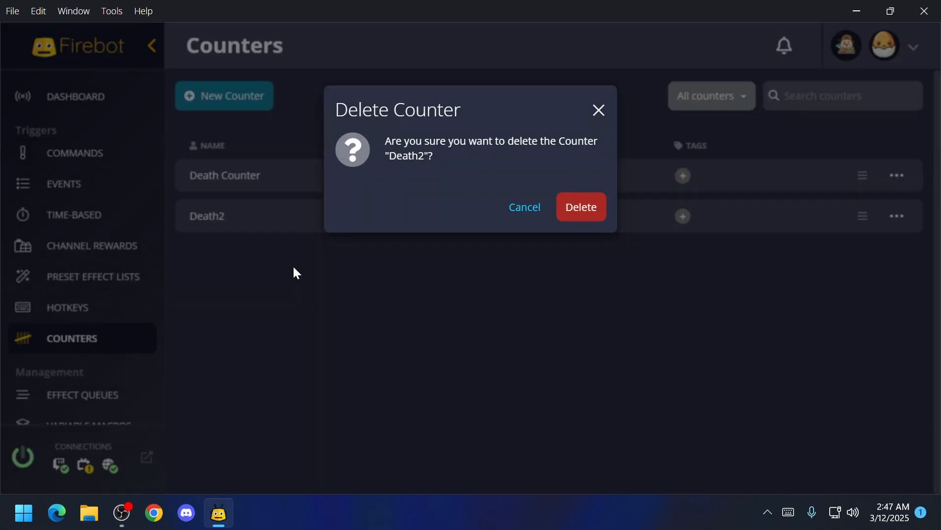
{"action": "left_click", "coordinate": [580, 210]}
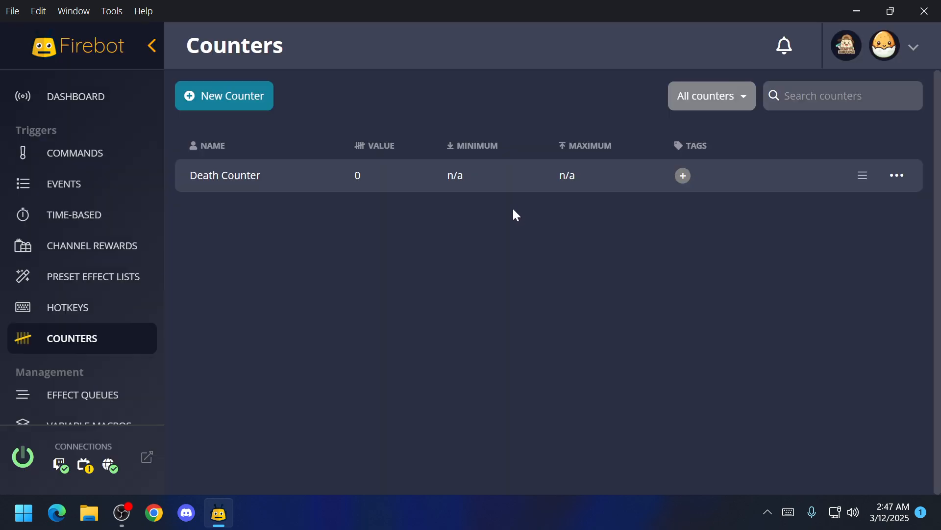
- Start a new counter and name it Death2
{"action": "left_click", "coordinate": [254, 109]}
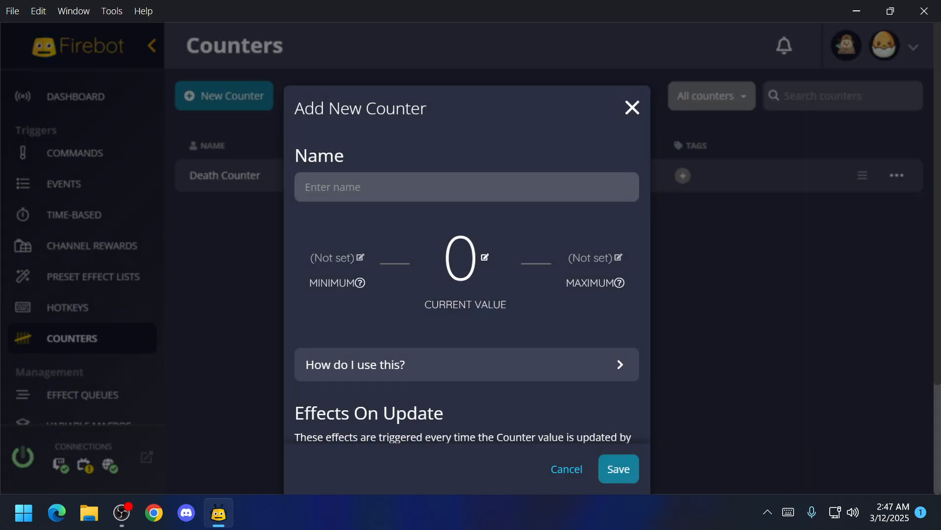
{"action": "left_click", "coordinate": [343, 187]}
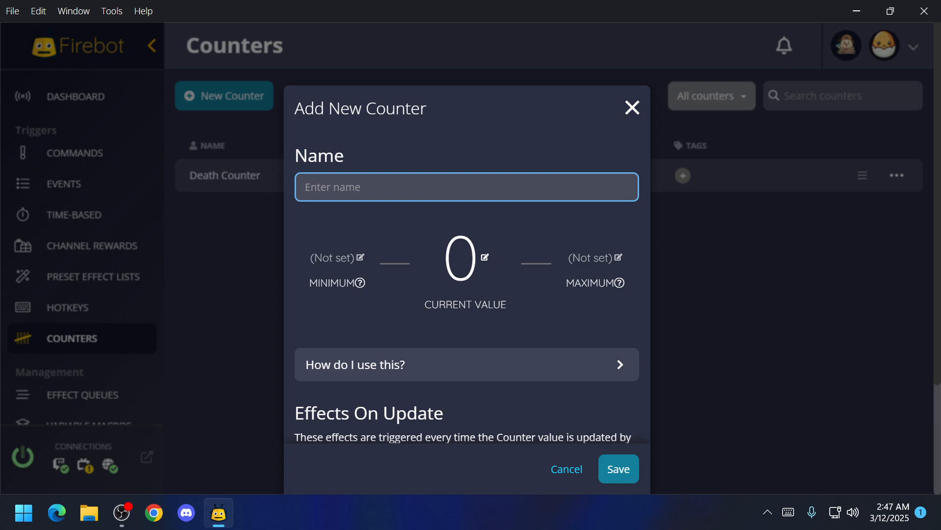
{"action": "type", "text": "D"}
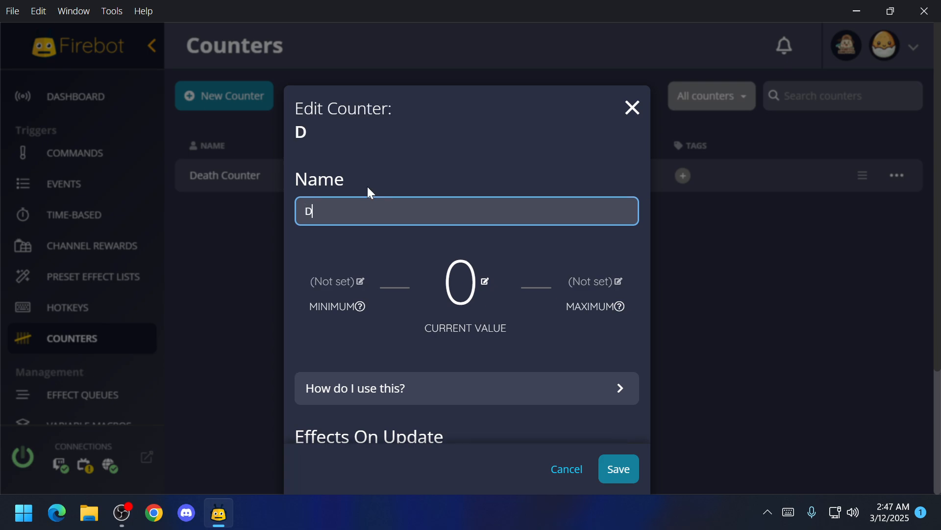
{"action": "type", "text": "eath2"}
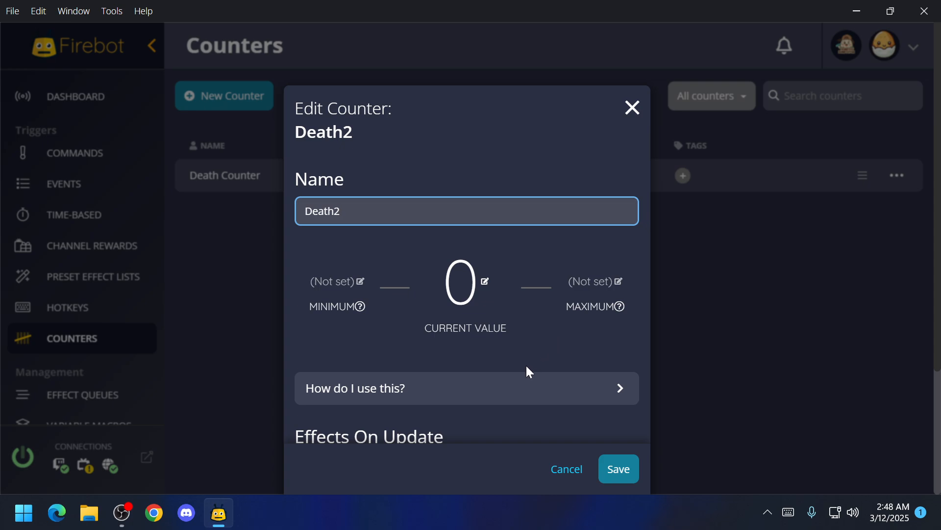
- Copy the counter's txt file path from its usage instructions and save the counter
{"action": "scroll", "coordinate": [520, 362], "scroll_direction": "down", "scroll_amount": 2}
{"action": "scroll", "coordinate": [507, 361], "scroll_direction": "down", "scroll_amount": 2}
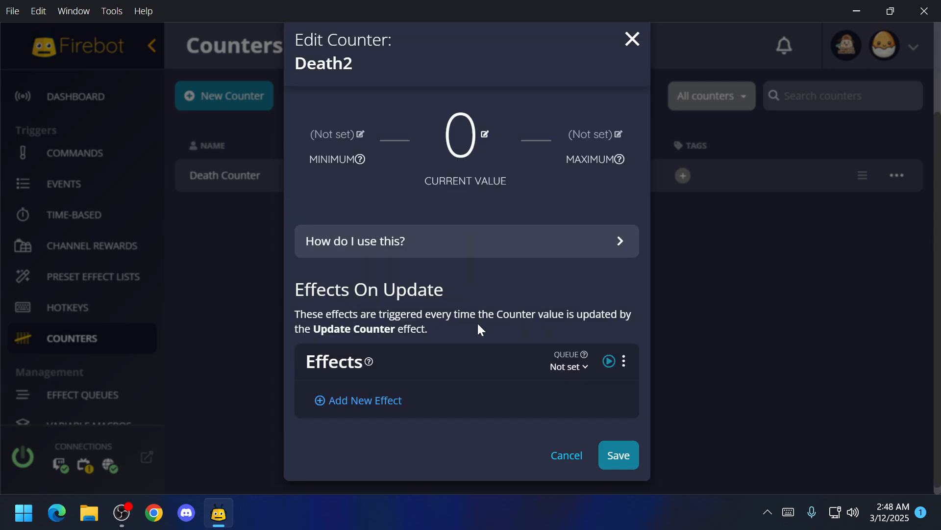
{"action": "left_click", "coordinate": [410, 248]}
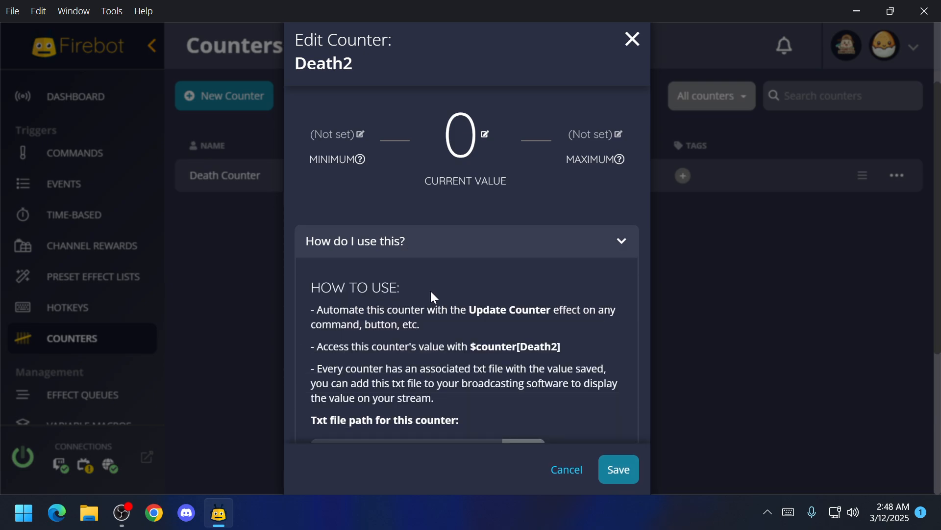
{"action": "scroll", "coordinate": [433, 293], "scroll_direction": "down", "scroll_amount": 2}
{"action": "scroll", "coordinate": [433, 302], "scroll_direction": "up", "scroll_amount": 4}
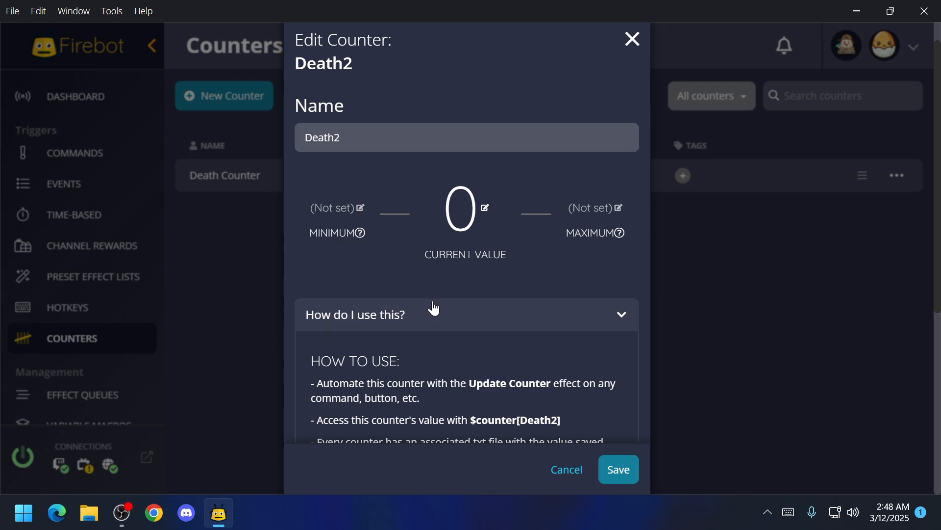
{"action": "scroll", "coordinate": [437, 289], "scroll_direction": "up", "scroll_amount": 2}
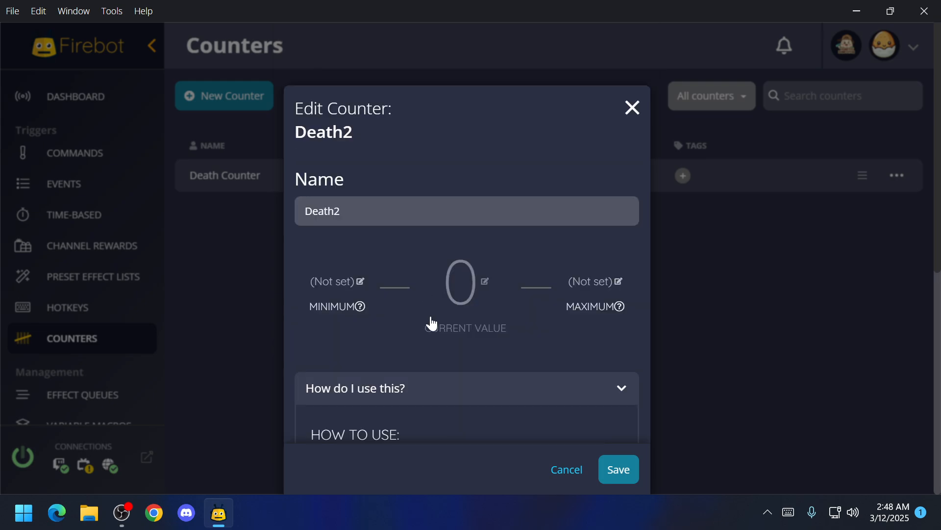
{"action": "scroll", "coordinate": [431, 324], "scroll_direction": "down", "scroll_amount": 2}
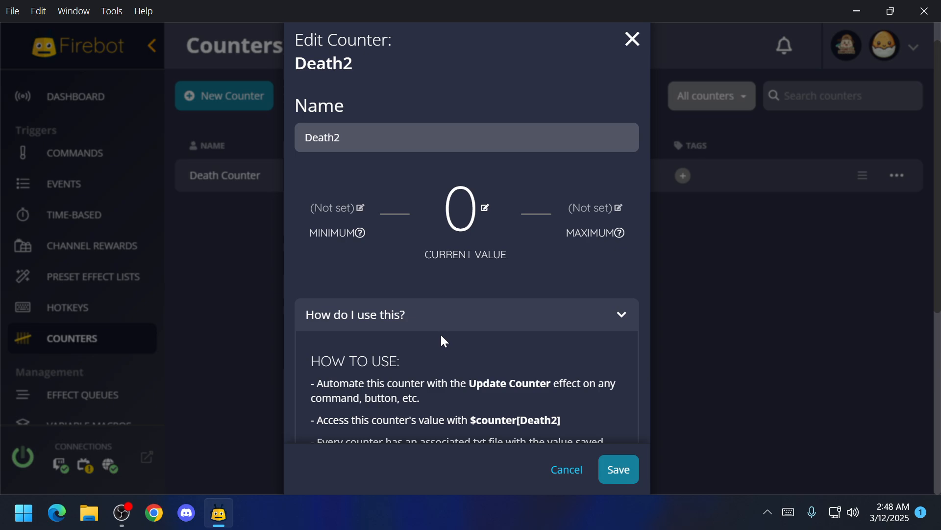
{"action": "scroll", "coordinate": [444, 338], "scroll_direction": "down", "scroll_amount": 2}
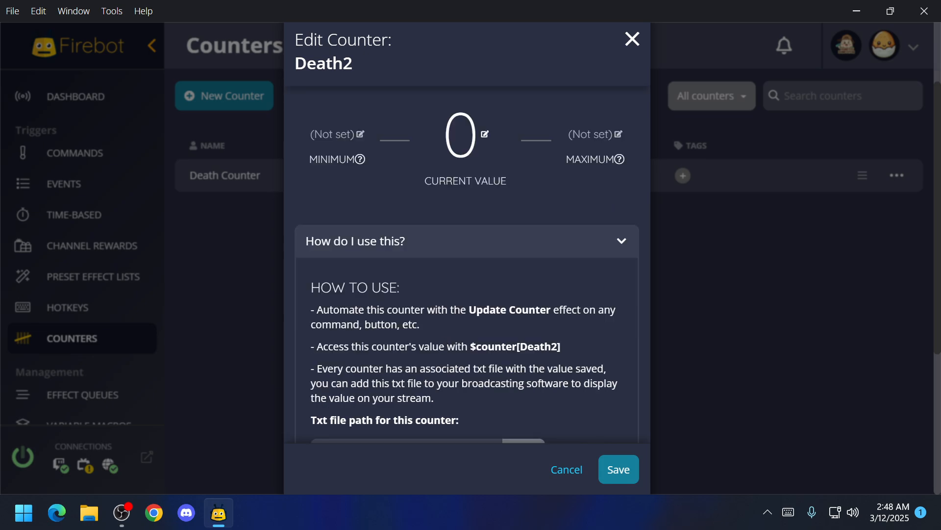
{"action": "scroll", "coordinate": [444, 346], "scroll_direction": "down", "scroll_amount": 3}
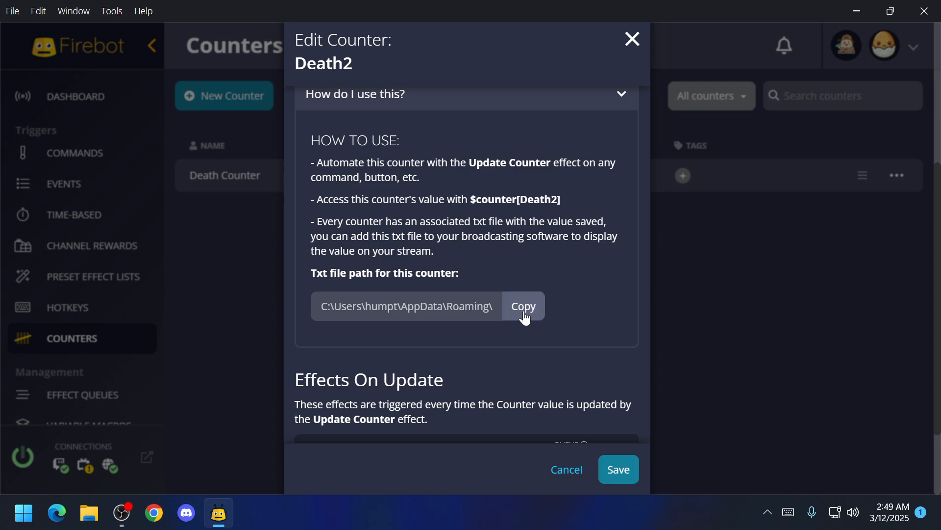
{"action": "scroll", "coordinate": [500, 328], "scroll_direction": "up", "scroll_amount": 2}
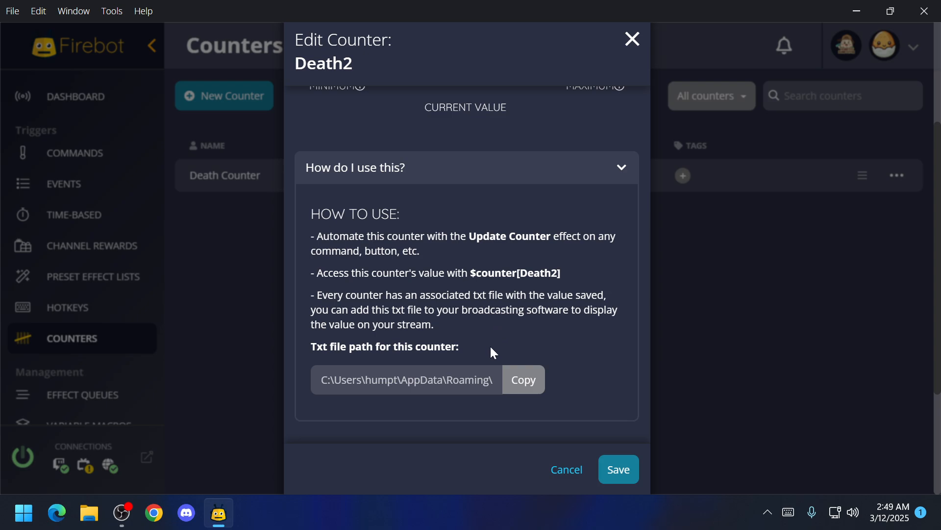
{"action": "left_click", "coordinate": [526, 389]}
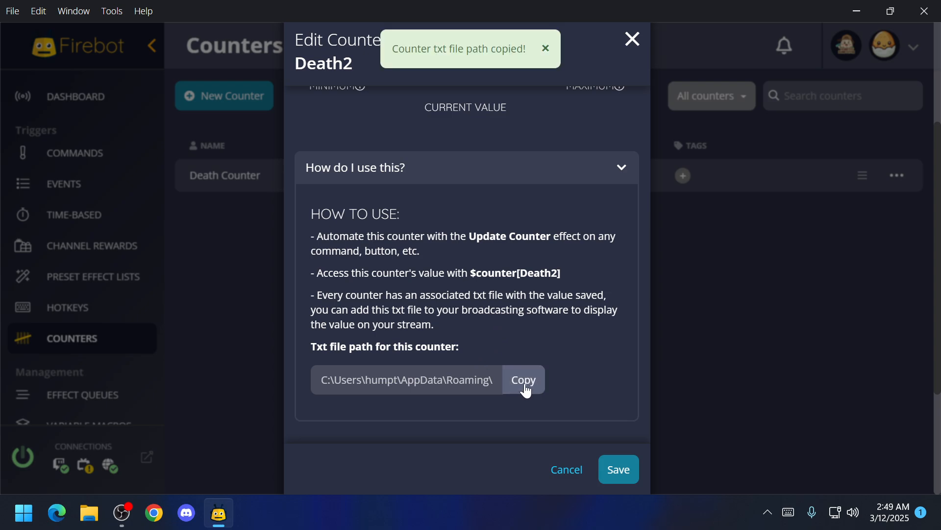
{"action": "left_click", "coordinate": [619, 470]}
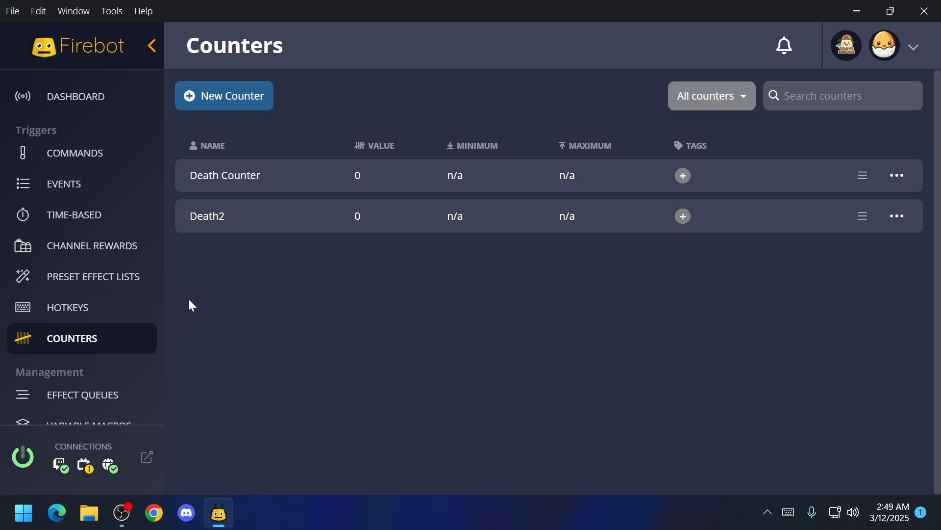
- Switch to OBS and create a new Text (GDI+) source named "death" in the scene
{"action": "left_click", "coordinate": [122, 513]}
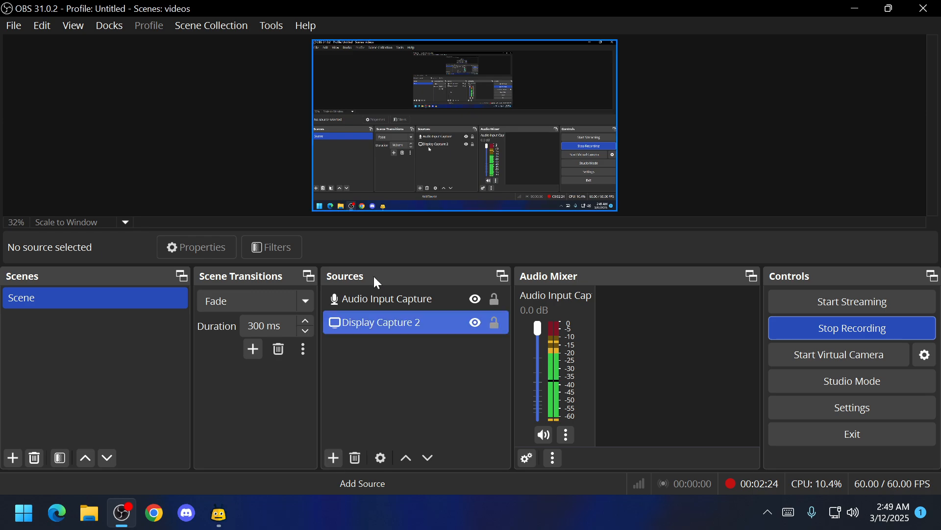
{"action": "left_click", "coordinate": [334, 455]}
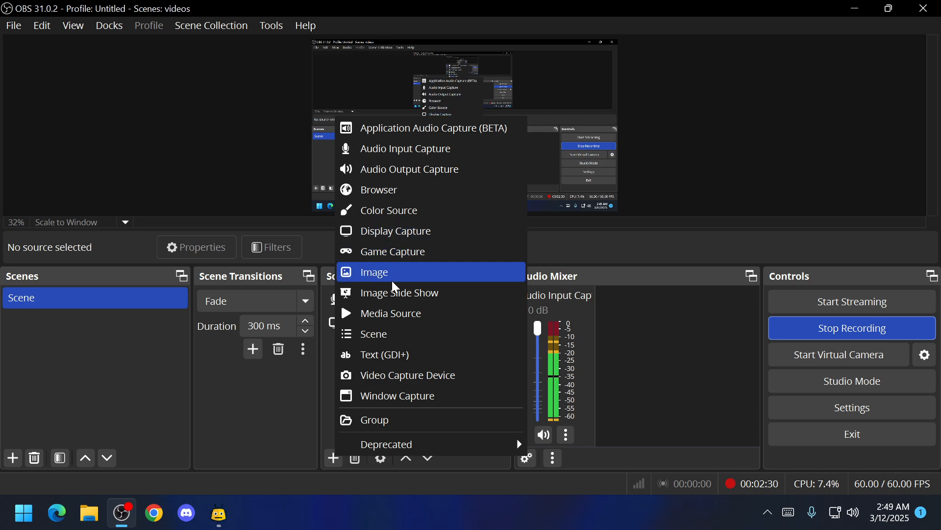
{"action": "left_click", "coordinate": [400, 358]}
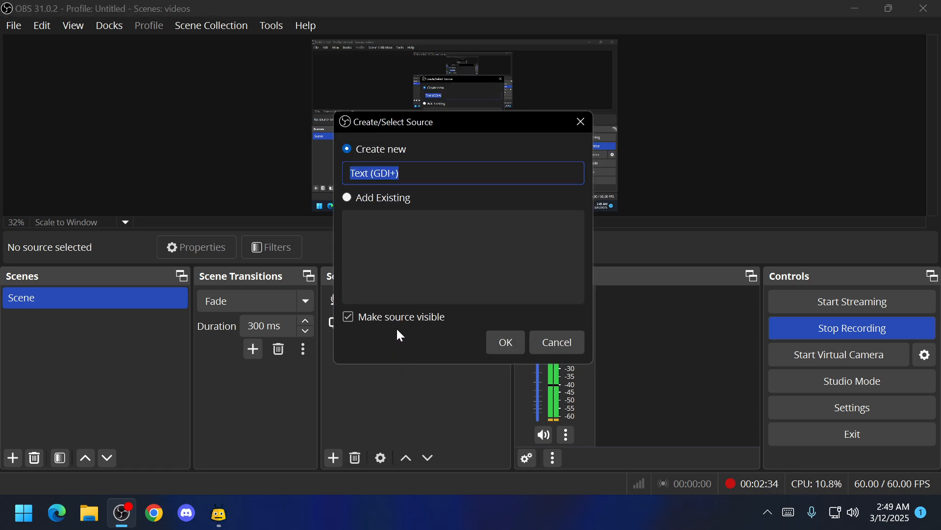
{"action": "key", "text": "BackSpace"}
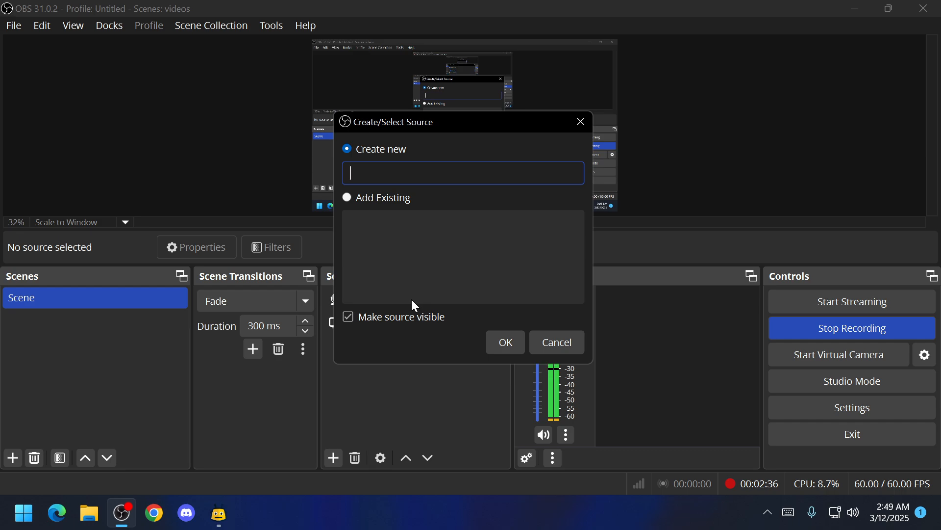
{"action": "type", "text": "death"}
{"action": "left_click", "coordinate": [505, 342]}
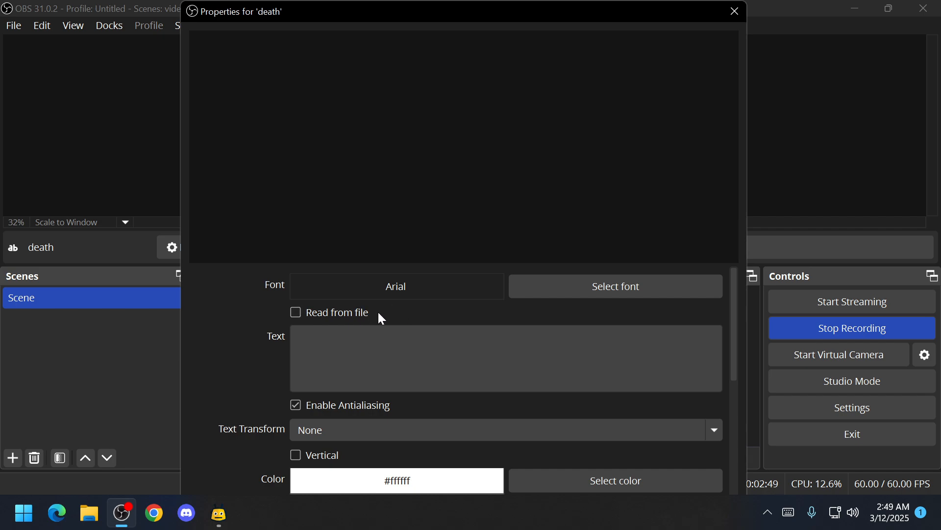
- Make the text source read from a file and try to open the copied counter path while browsing for it
{"action": "left_click", "coordinate": [351, 314]}
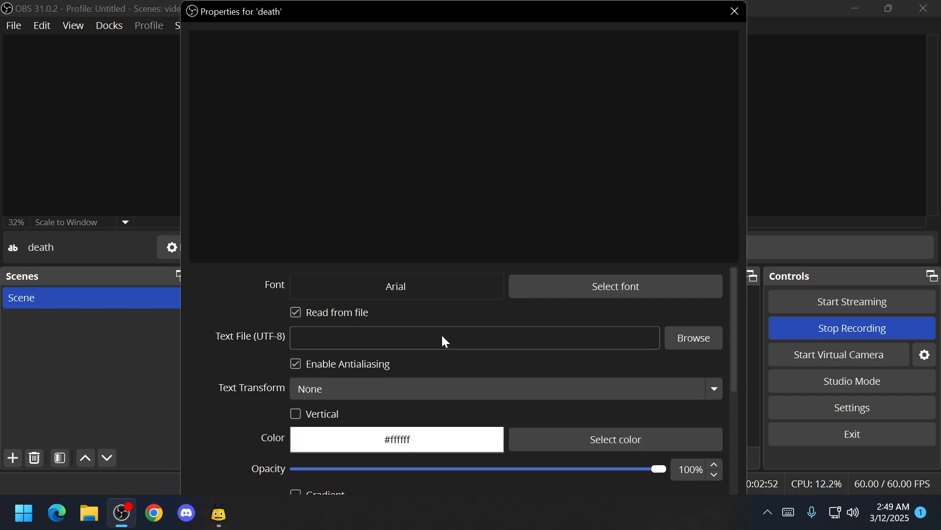
{"action": "left_click", "coordinate": [684, 339]}
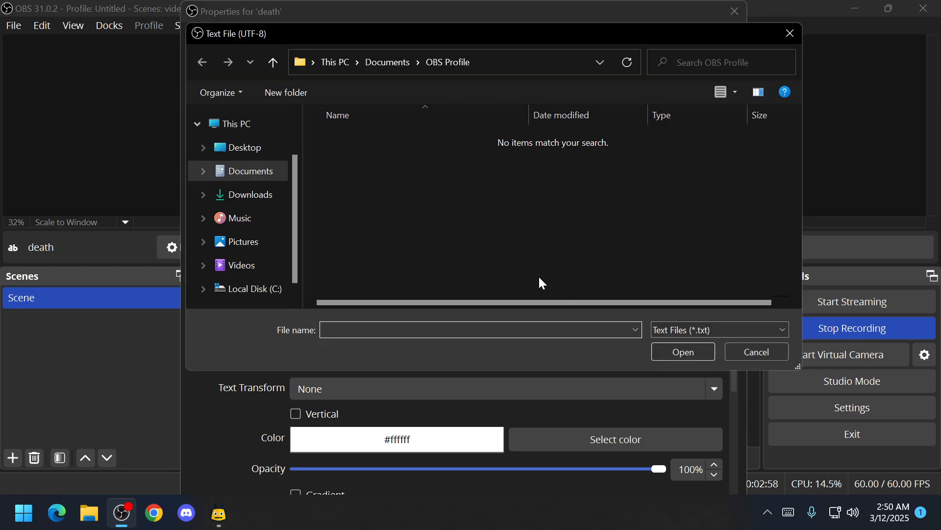
{"action": "left_click", "coordinate": [518, 64]}
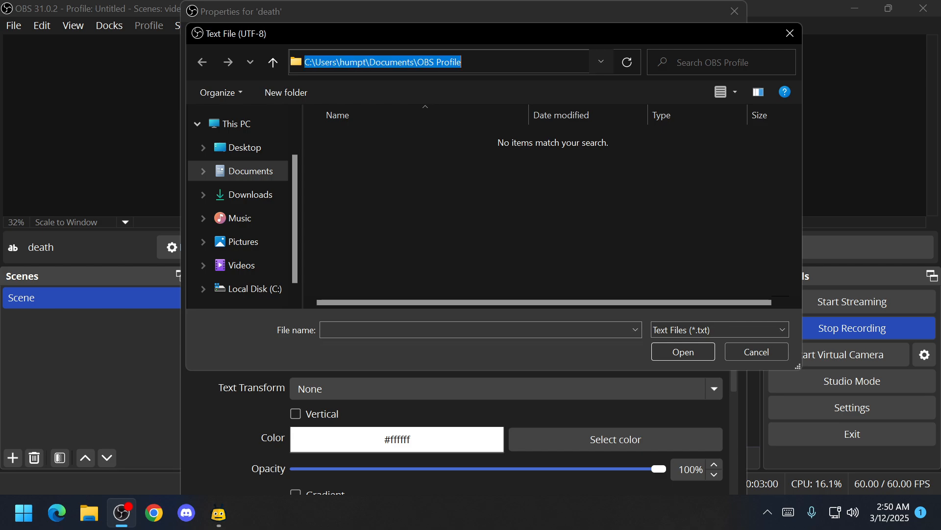
{"action": "key", "text": "BackSpace"}
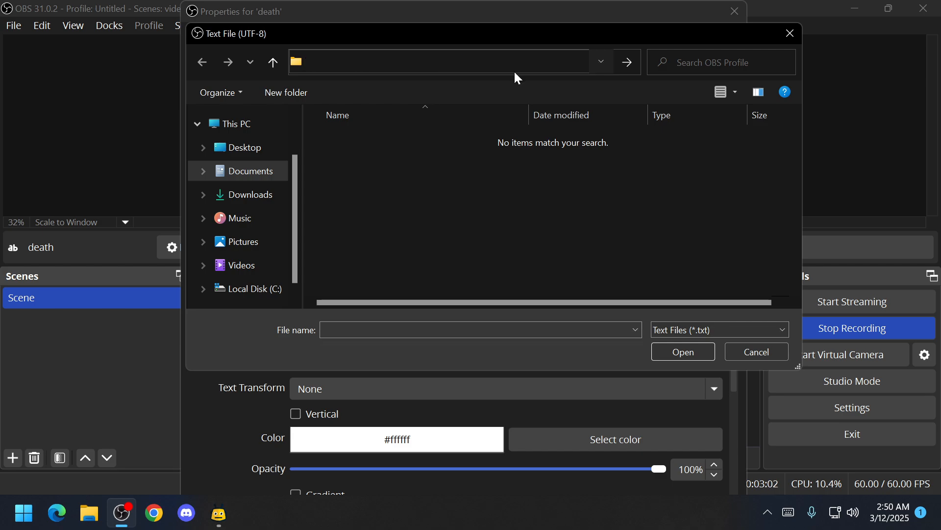
{"action": "key", "text": "ctrl+v"}
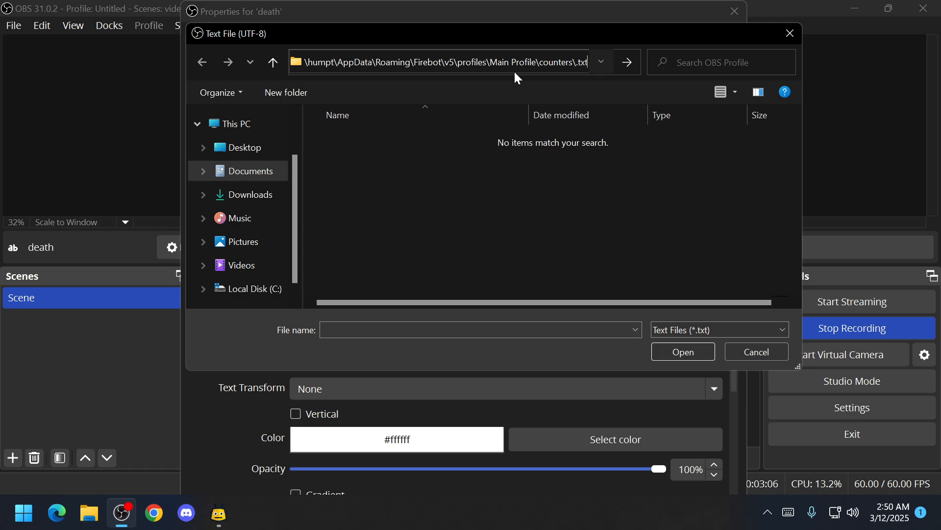
{"action": "key", "text": "ctrl+a"}
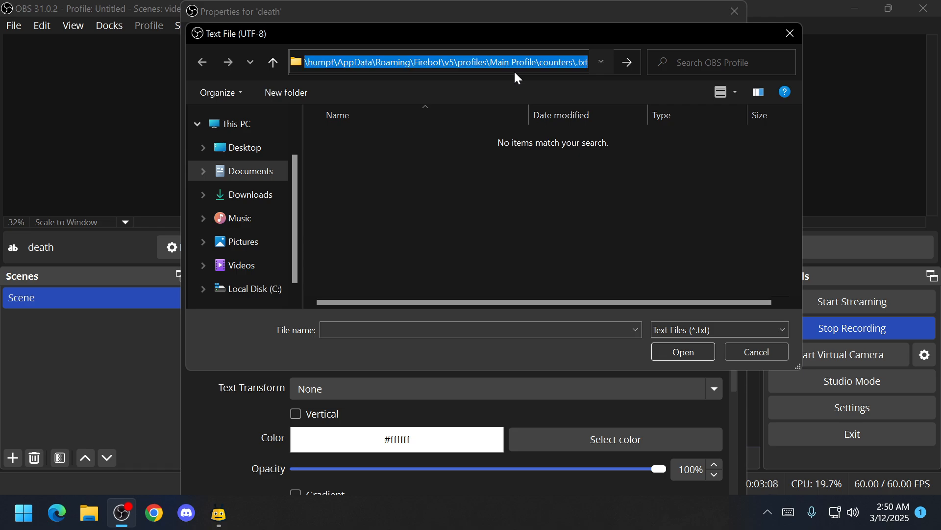
{"action": "key", "text": "Return"}
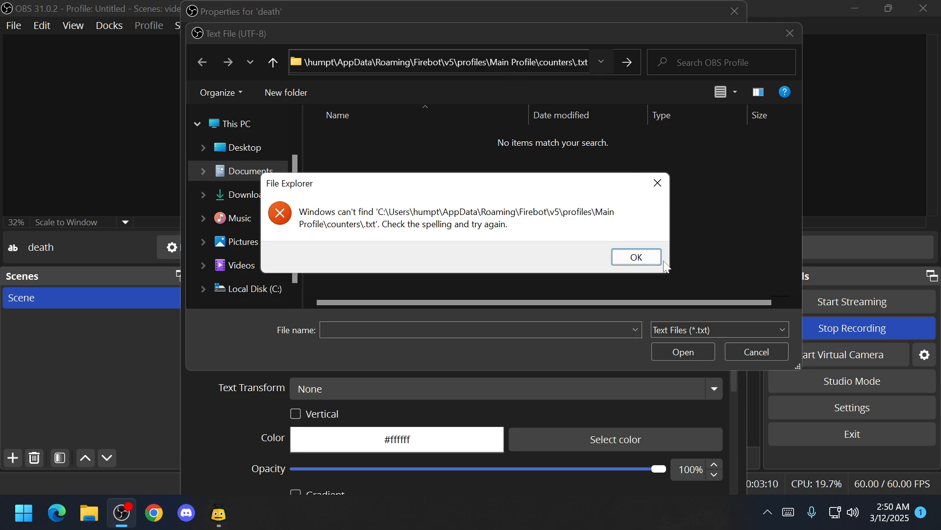
{"action": "left_click", "coordinate": [638, 256]}
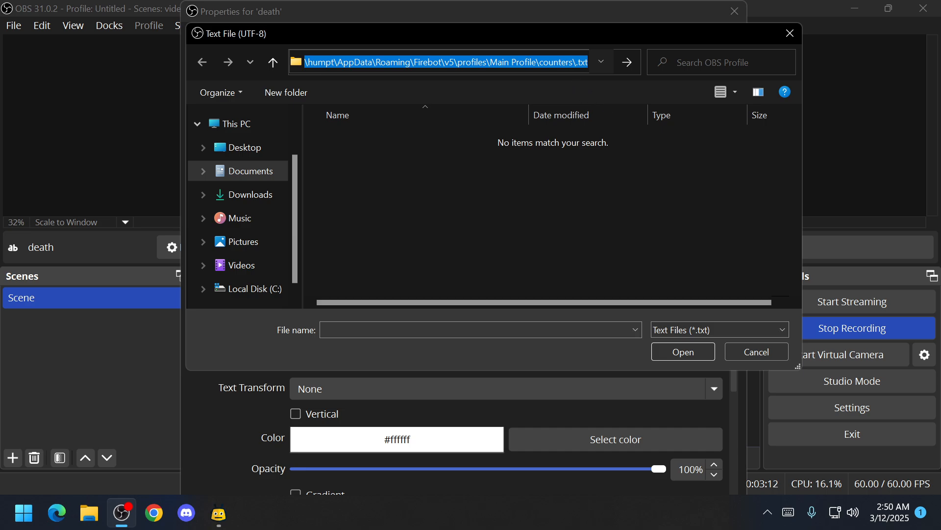
- Remove the ".txt" ending from the pasted path and open Firebot's counters folder
{"action": "left_click", "coordinate": [573, 61]}
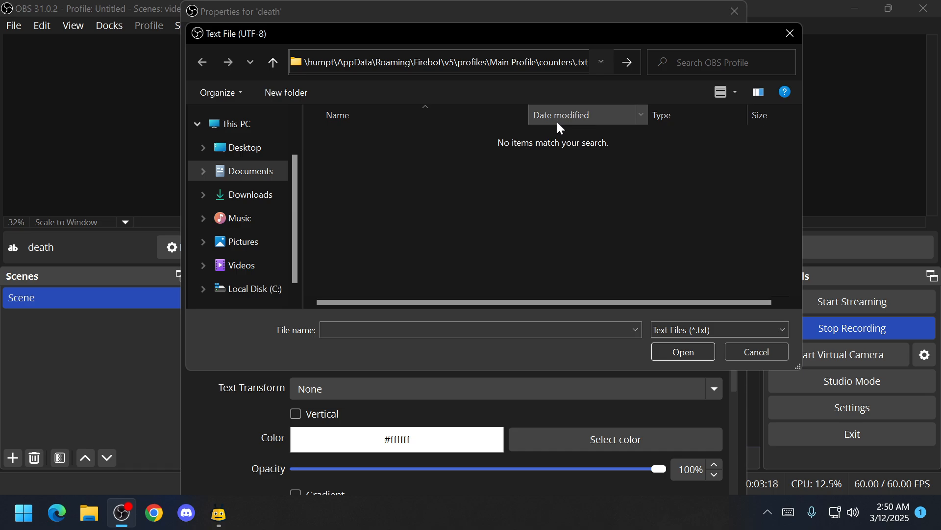
{"action": "key", "text": "BackSpace"}
{"action": "key", "text": "BackSpace"}
{"action": "key", "text": "BackSpace"}
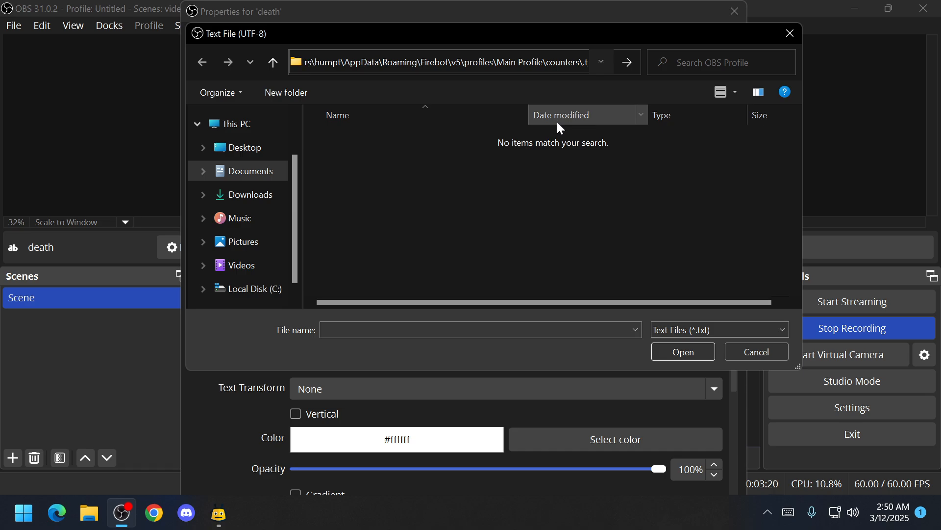
{"action": "key", "text": "BackSpace"}
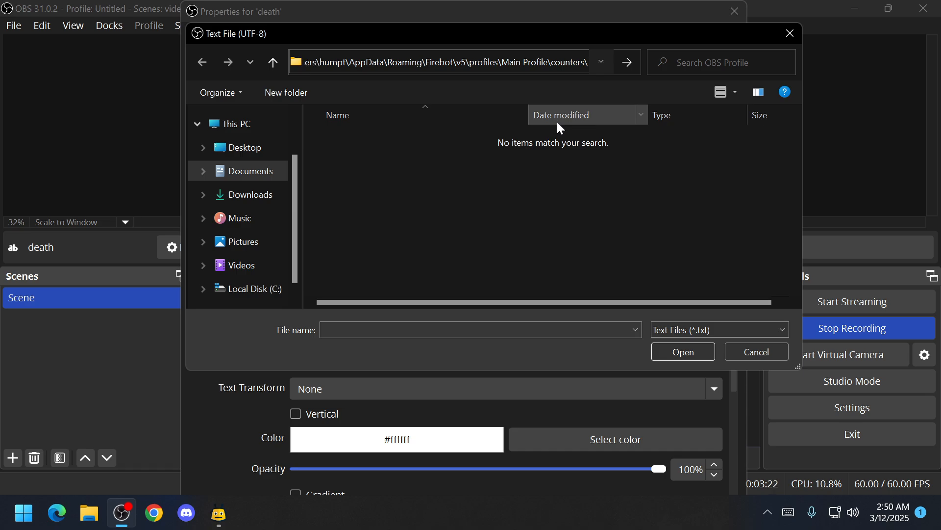
{"action": "key", "text": "Return"}
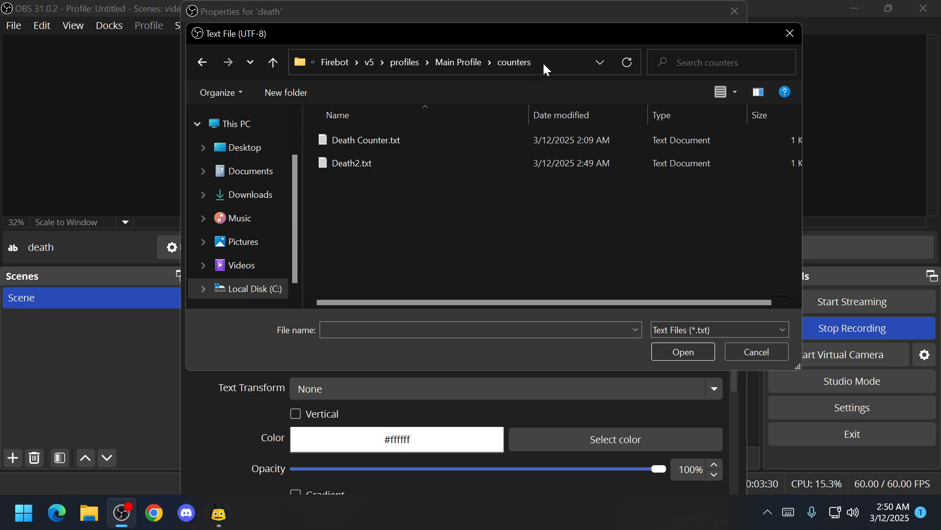
- Load Death2.txt from the counters folder as the text source's file
{"action": "double_click", "coordinate": [384, 164]}
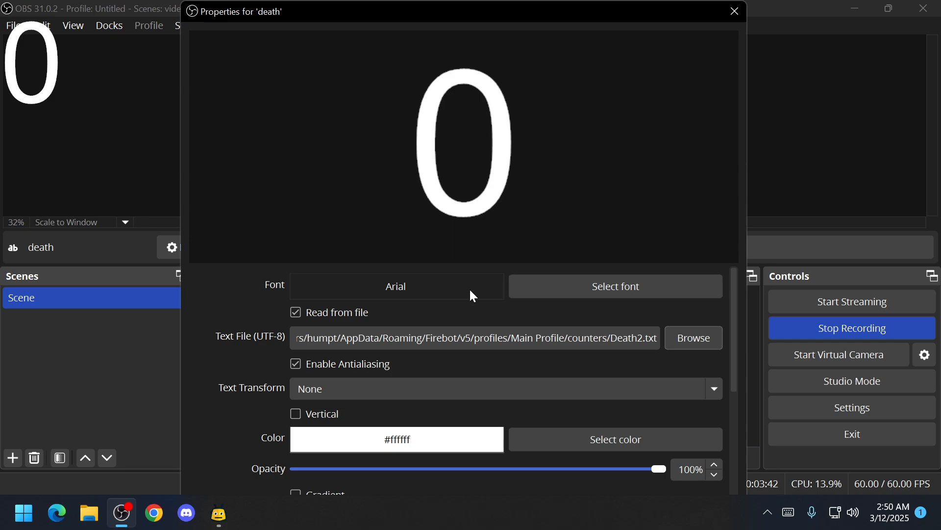
- Look through the fonts available for the death text source and accept Arial Regular
{"action": "left_click", "coordinate": [572, 293]}
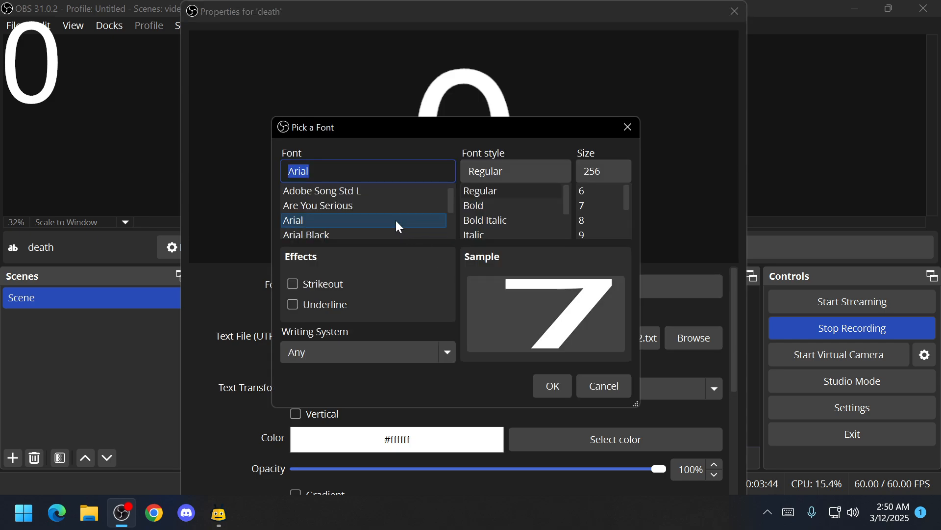
{"action": "scroll", "coordinate": [314, 218], "scroll_direction": "down", "scroll_amount": 3}
{"action": "scroll", "coordinate": [316, 214], "scroll_direction": "down", "scroll_amount": 3}
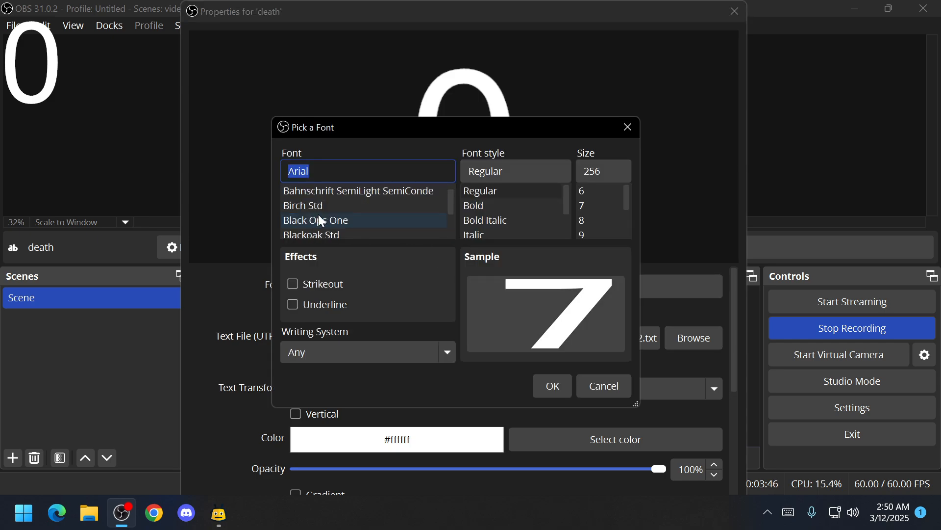
{"action": "scroll", "coordinate": [335, 219], "scroll_direction": "down", "scroll_amount": 6}
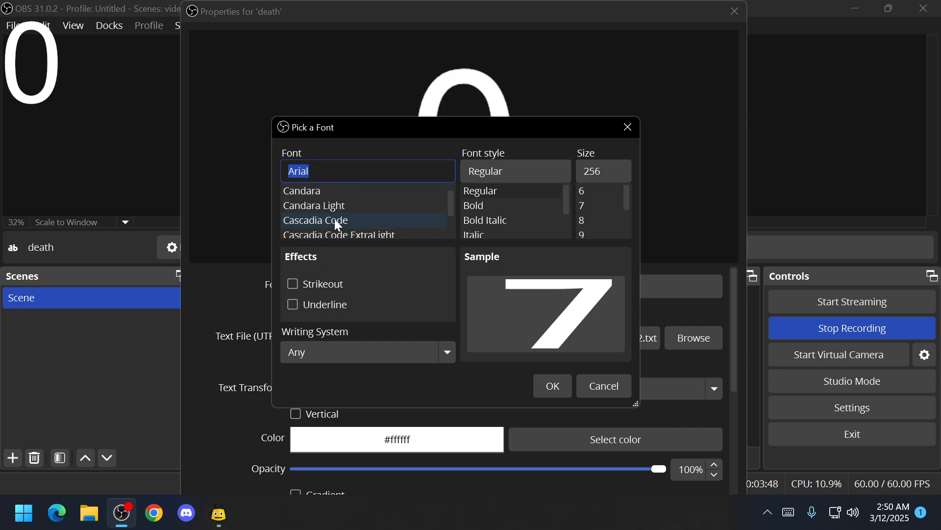
{"action": "scroll", "coordinate": [336, 222], "scroll_direction": "up", "scroll_amount": 3}
{"action": "scroll", "coordinate": [335, 222], "scroll_direction": "down", "scroll_amount": 3}
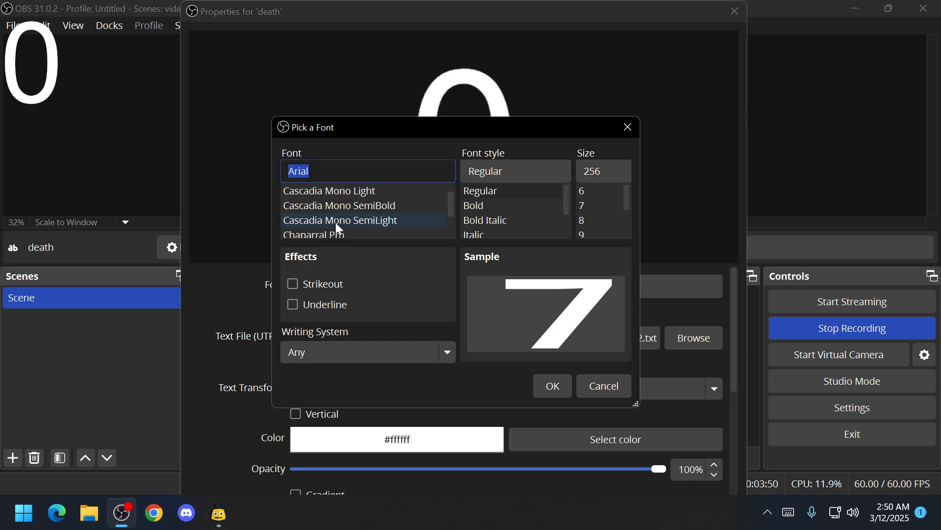
{"action": "scroll", "coordinate": [335, 222], "scroll_direction": "down", "scroll_amount": 8}
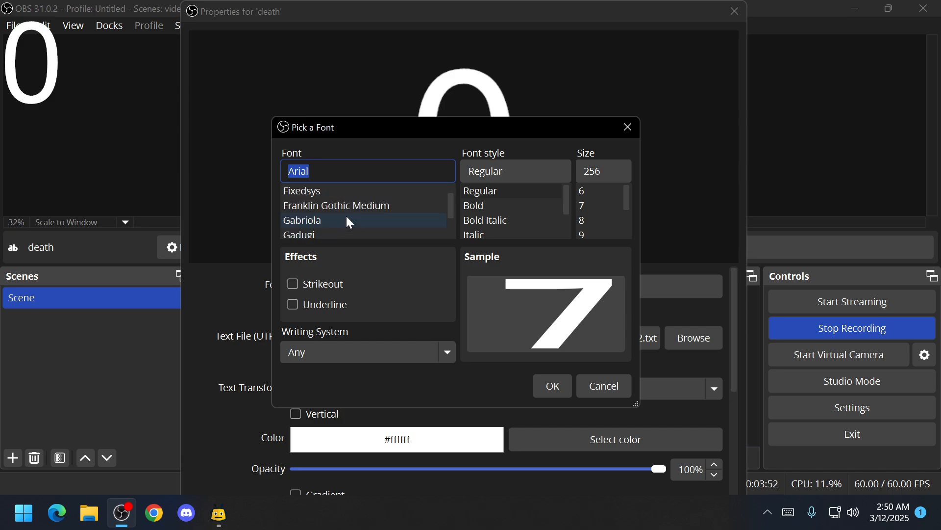
{"action": "scroll", "coordinate": [345, 217], "scroll_direction": "up", "scroll_amount": 6}
{"action": "scroll", "coordinate": [343, 220], "scroll_direction": "up", "scroll_amount": 5}
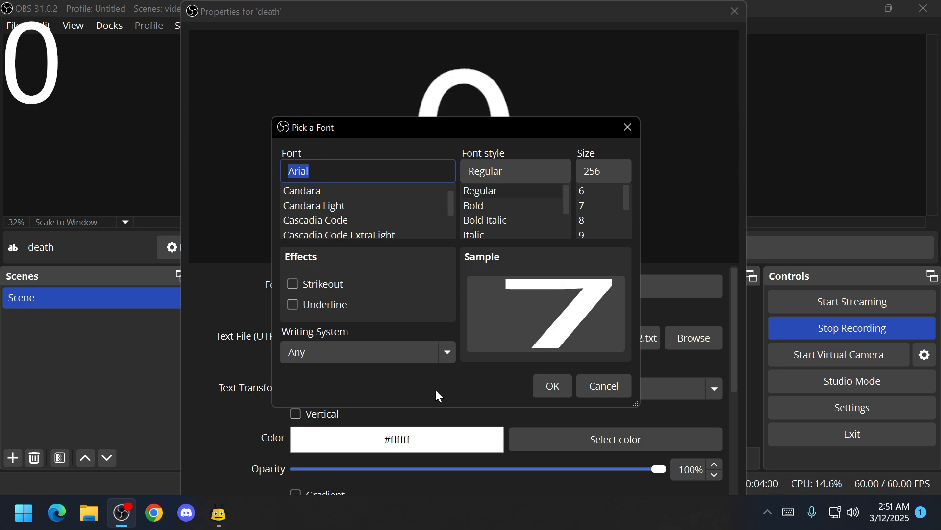
{"action": "left_click", "coordinate": [554, 385]}
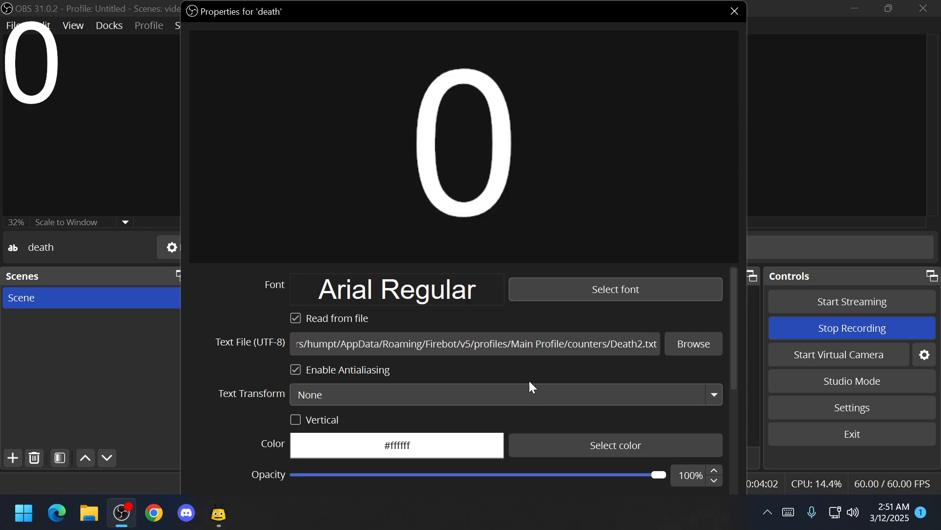
- Set the death source's text color to light yellow #ffff7f and accept its properties
{"action": "scroll", "coordinate": [523, 370], "scroll_direction": "down", "scroll_amount": 2}
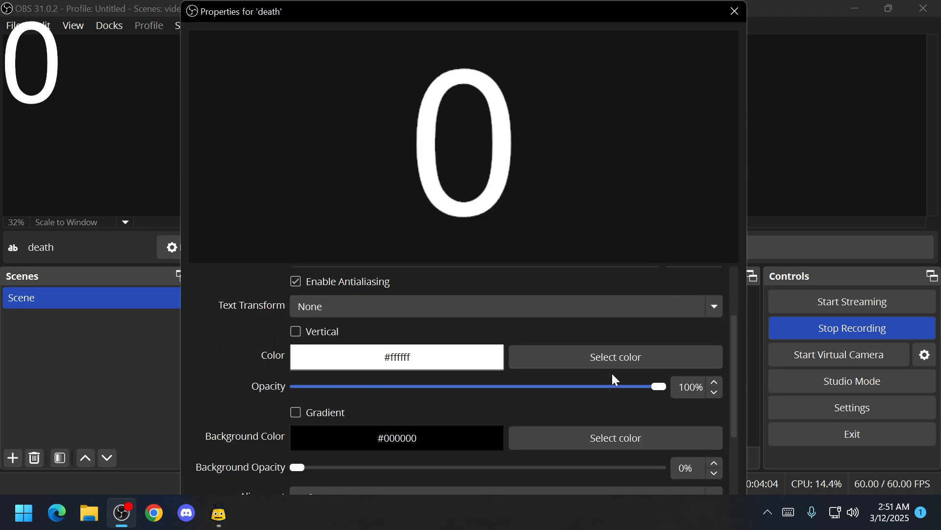
{"action": "left_click", "coordinate": [612, 358]}
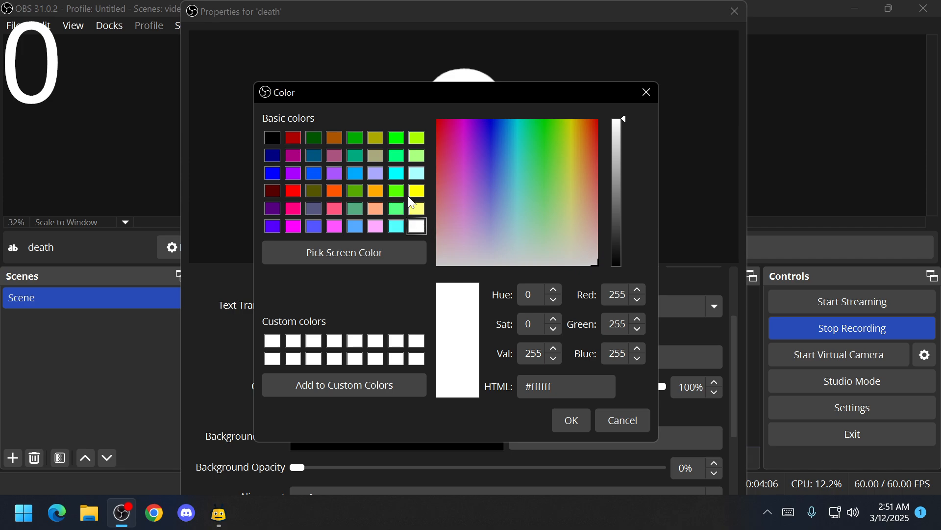
{"action": "left_click", "coordinate": [415, 208]}
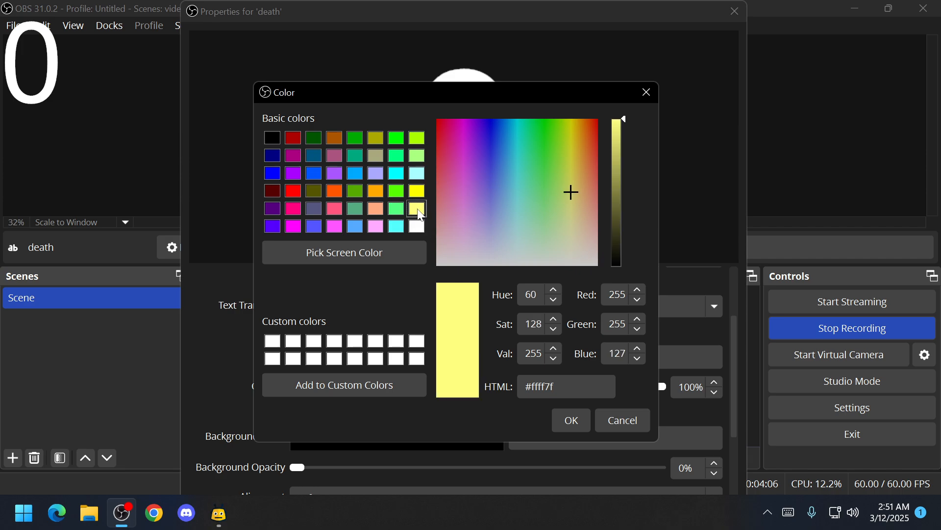
{"action": "left_click", "coordinate": [572, 421]}
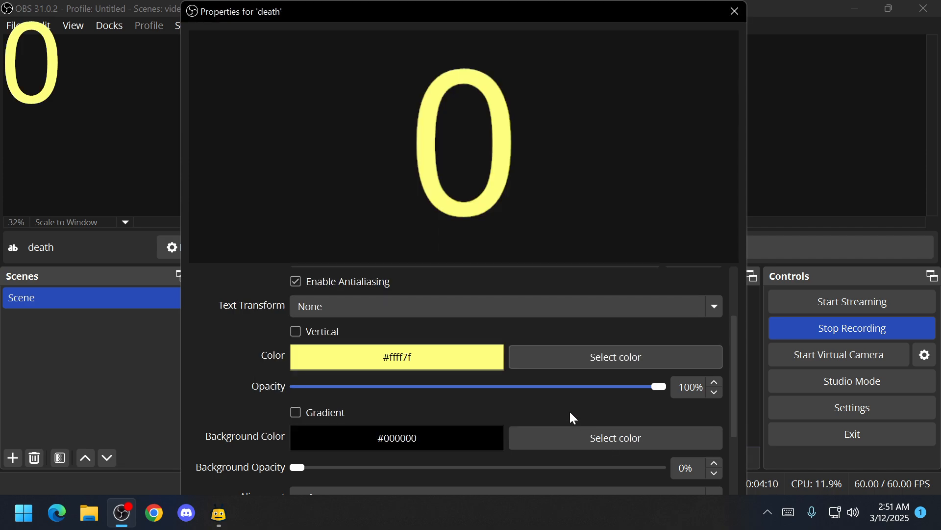
{"action": "scroll", "coordinate": [644, 445], "scroll_direction": "down", "scroll_amount": 2}
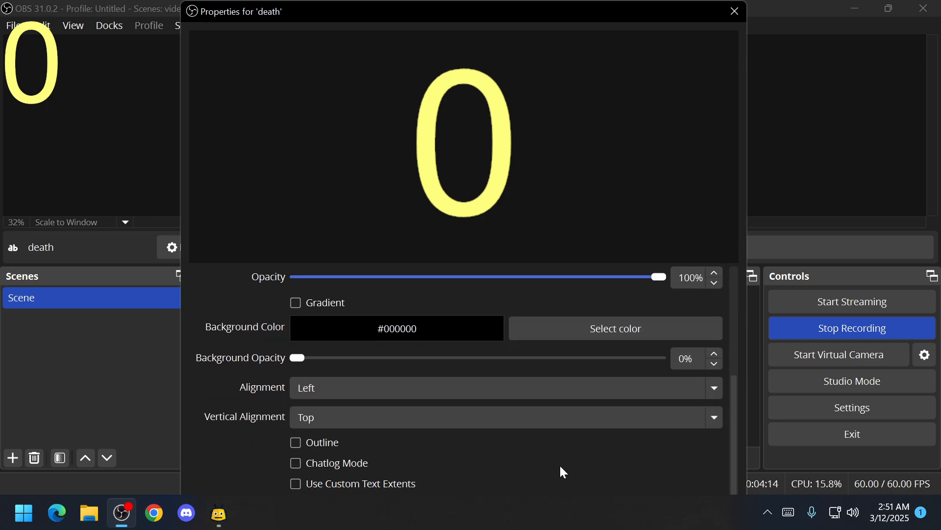
{"action": "key", "text": "Return"}
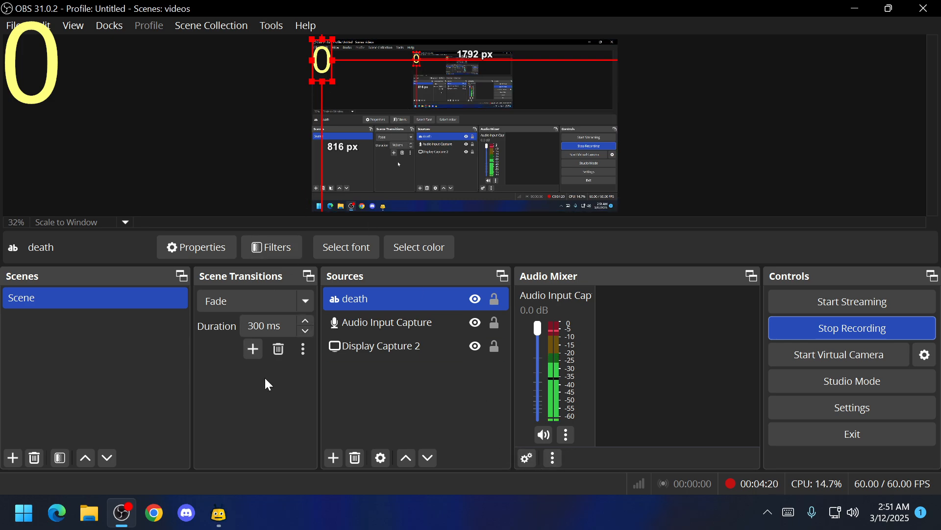
- Switch to Firebot and start a new custom command with the trigger "!death2"
{"action": "left_click", "coordinate": [218, 519]}
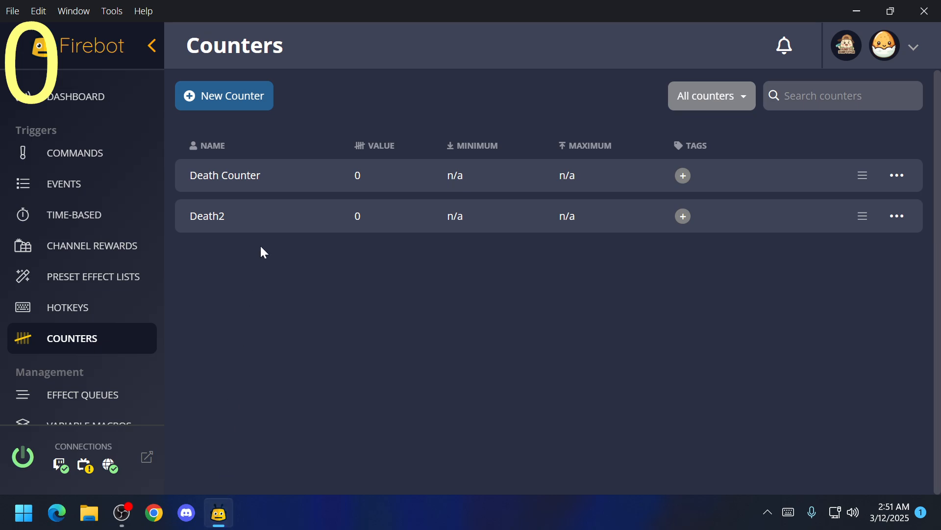
{"action": "left_click", "coordinate": [81, 159]}
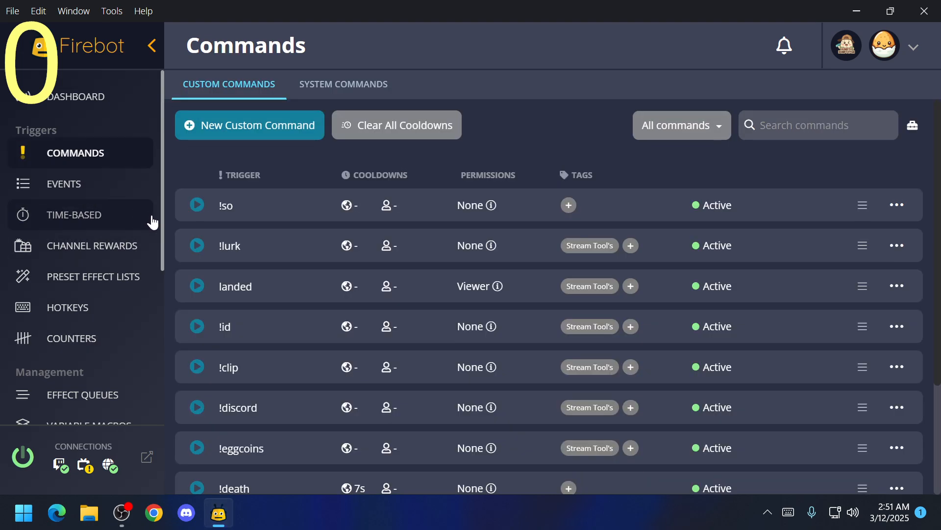
{"action": "scroll", "coordinate": [352, 314], "scroll_direction": "down", "scroll_amount": 3}
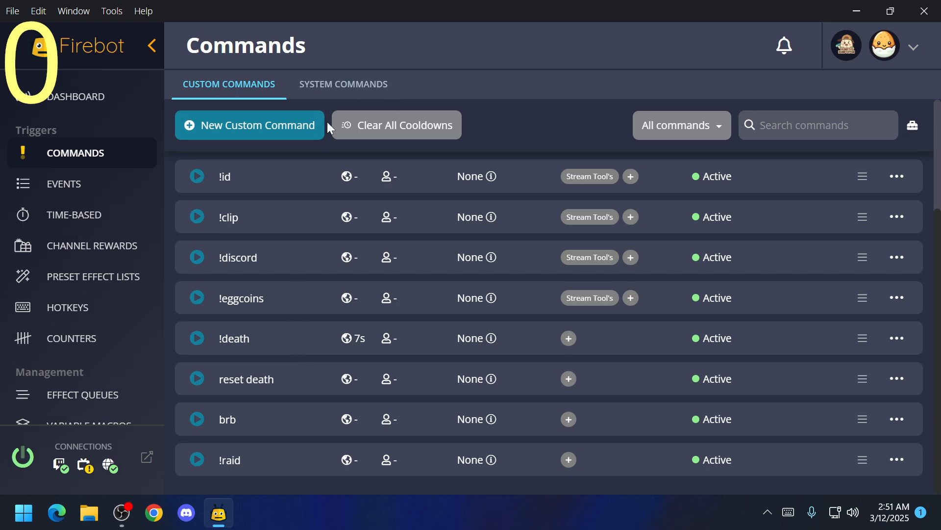
{"action": "left_click", "coordinate": [295, 129]}
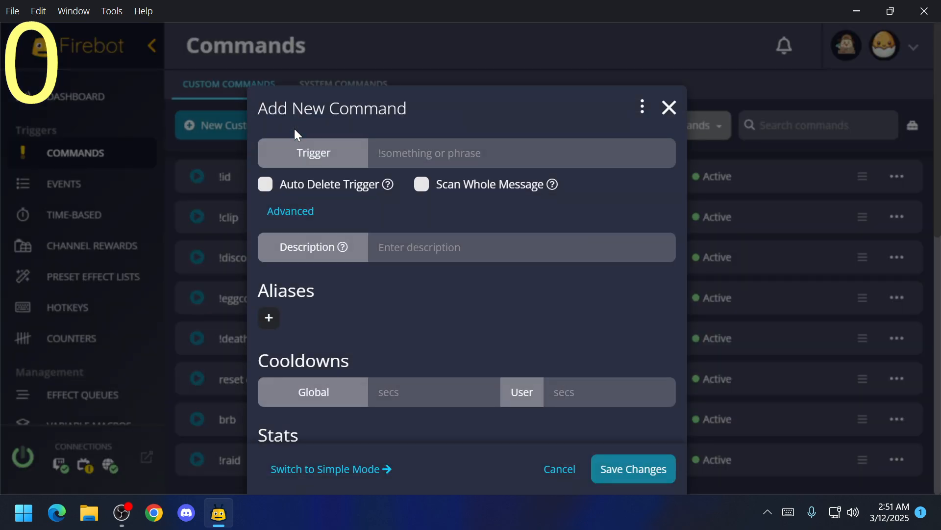
{"action": "left_click", "coordinate": [431, 153]}
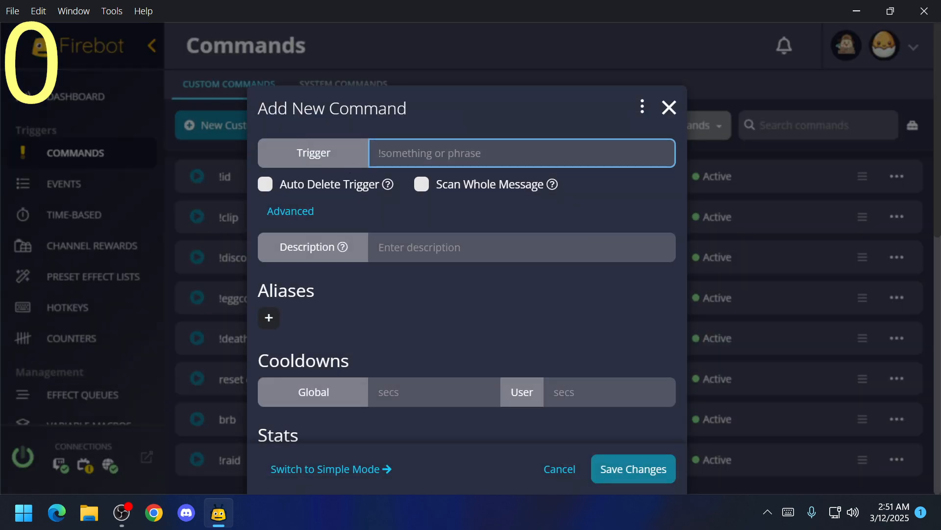
{"action": "type", "text": "!"}
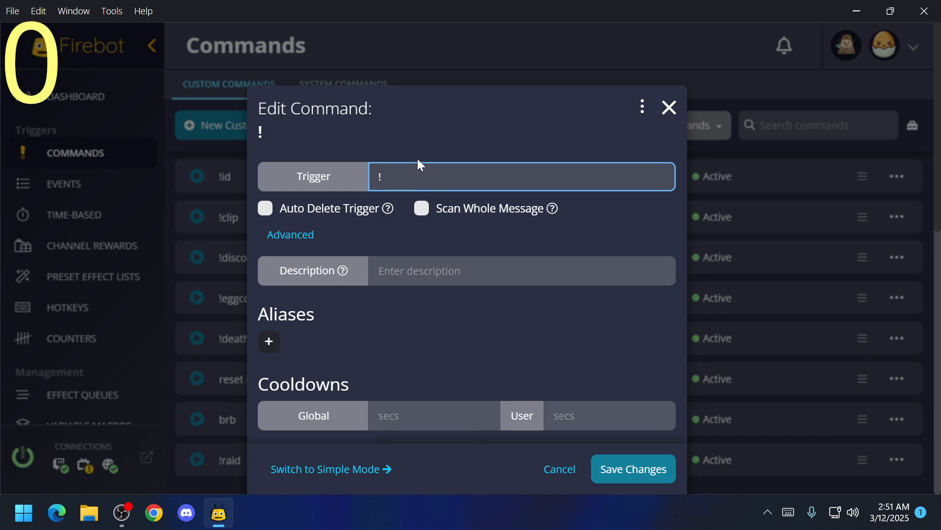
{"action": "type", "text": "death2"}
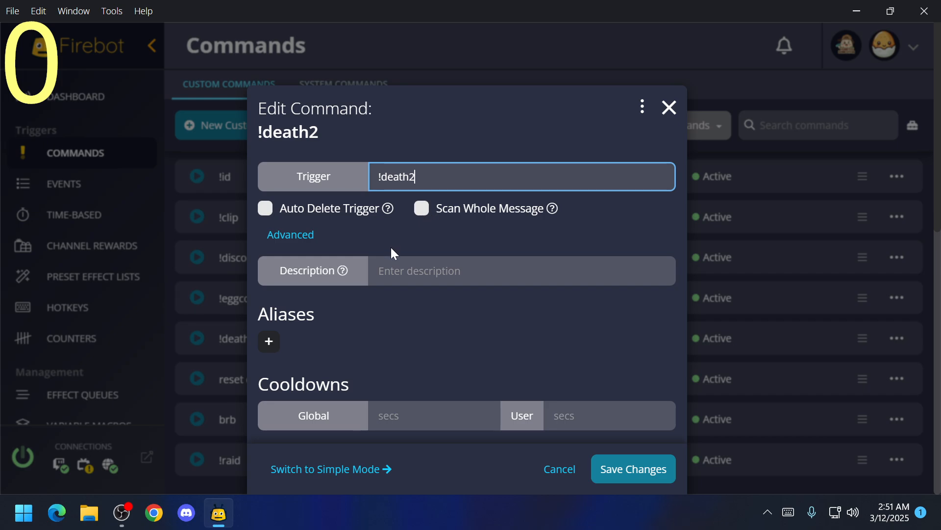
- Search the effects for "cou" and choose Update Counter as a new base effect for the !death2 command
{"action": "scroll", "coordinate": [391, 246], "scroll_direction": "down", "scroll_amount": 3}
{"action": "scroll", "coordinate": [404, 280], "scroll_direction": "down", "scroll_amount": 6}
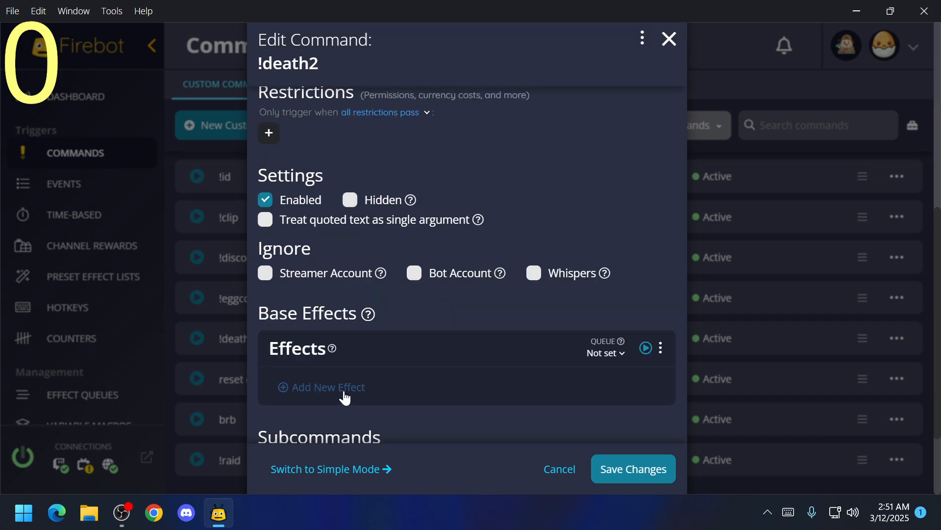
{"action": "left_click", "coordinate": [345, 398]}
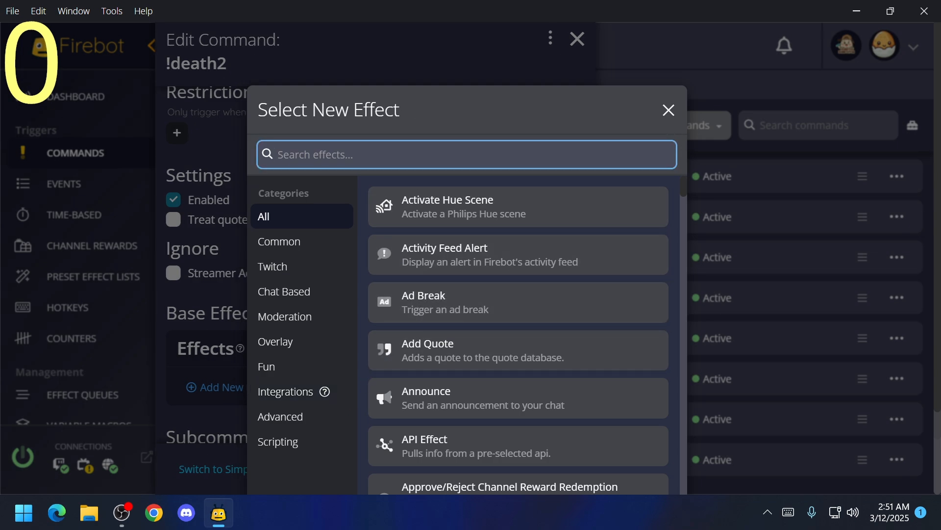
{"action": "type", "text": "cou"}
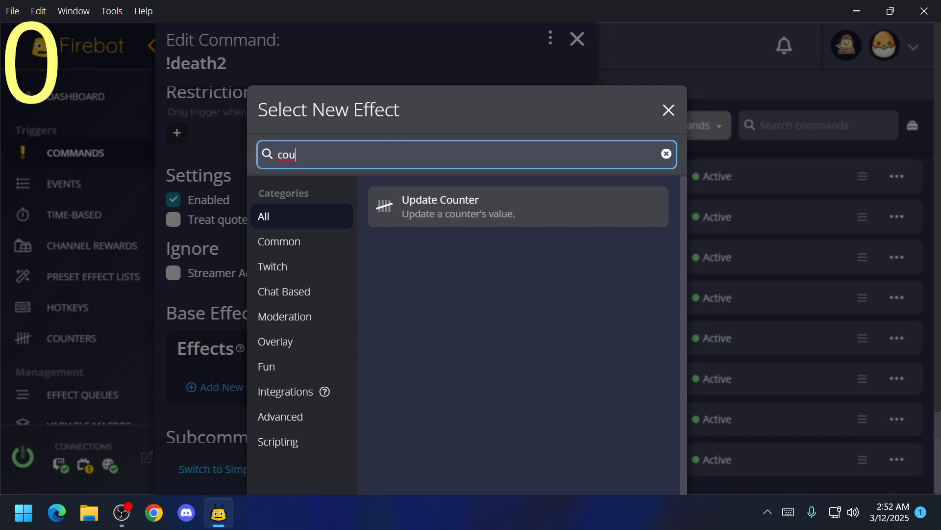
{"action": "left_click", "coordinate": [439, 218]}
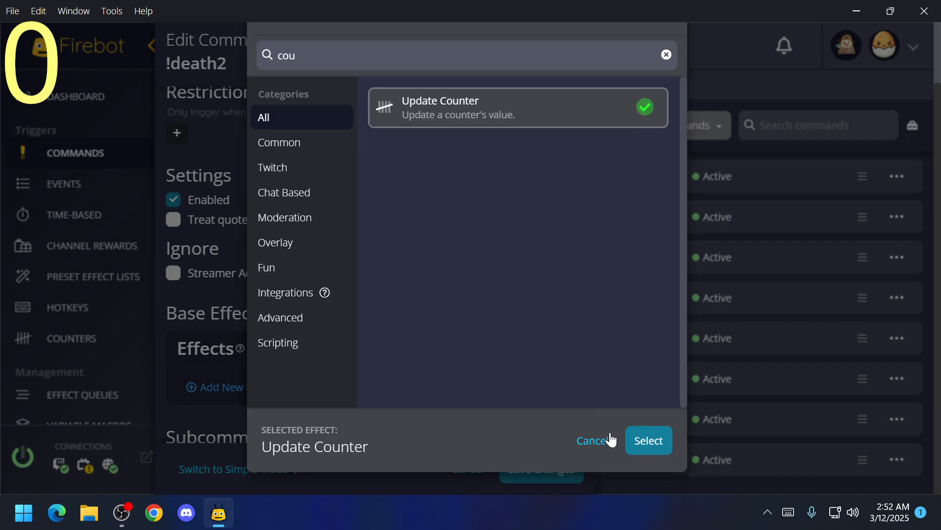
{"action": "left_click", "coordinate": [645, 453]}
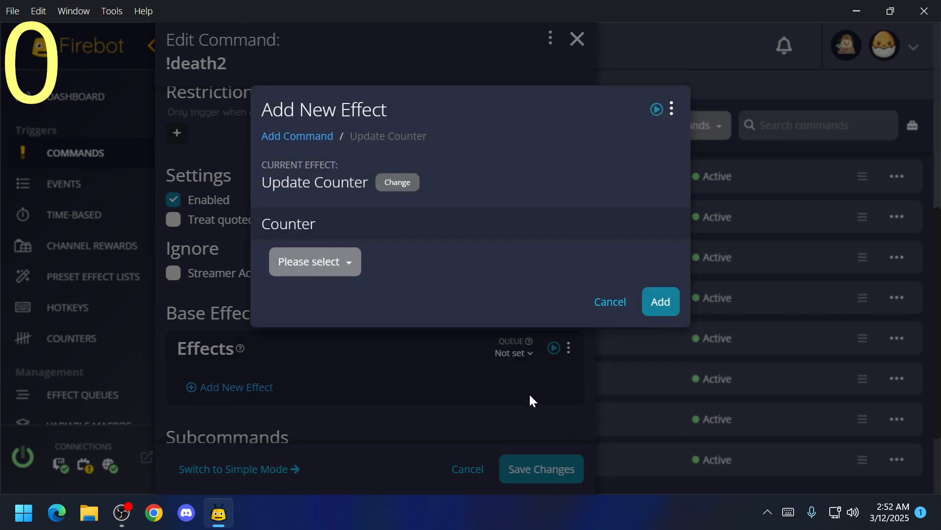
- Configure the effect to increment the Death2 counter by 1 and add it to the command
{"action": "left_click", "coordinate": [326, 268]}
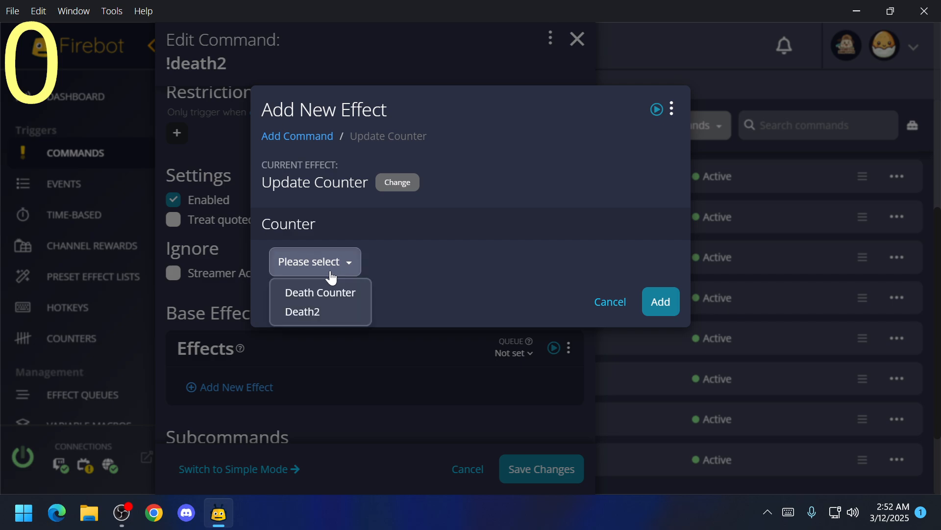
{"action": "left_click", "coordinate": [325, 313]}
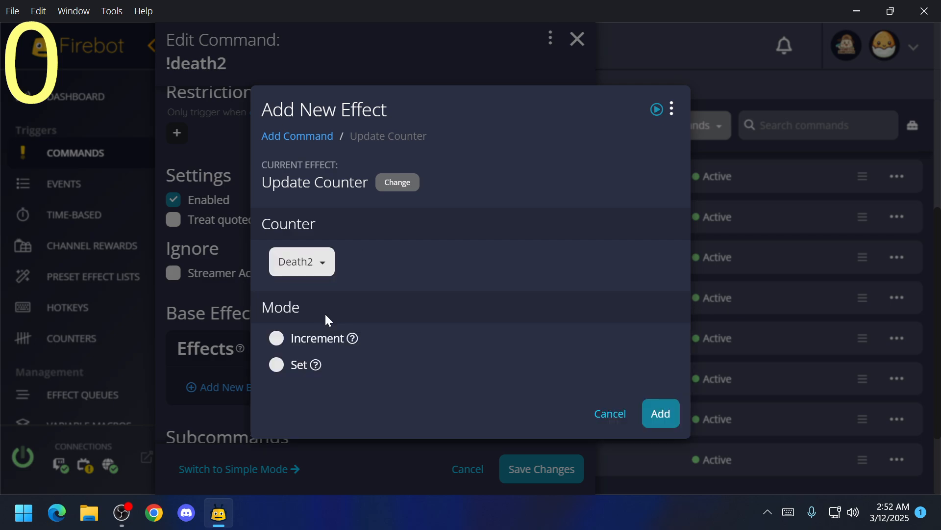
{"action": "left_click", "coordinate": [320, 347]}
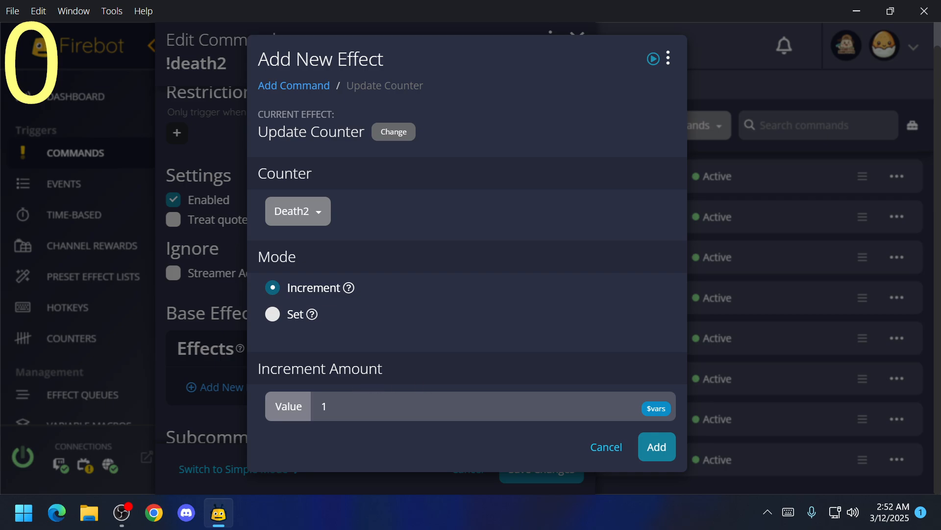
{"action": "left_click", "coordinate": [654, 451]}
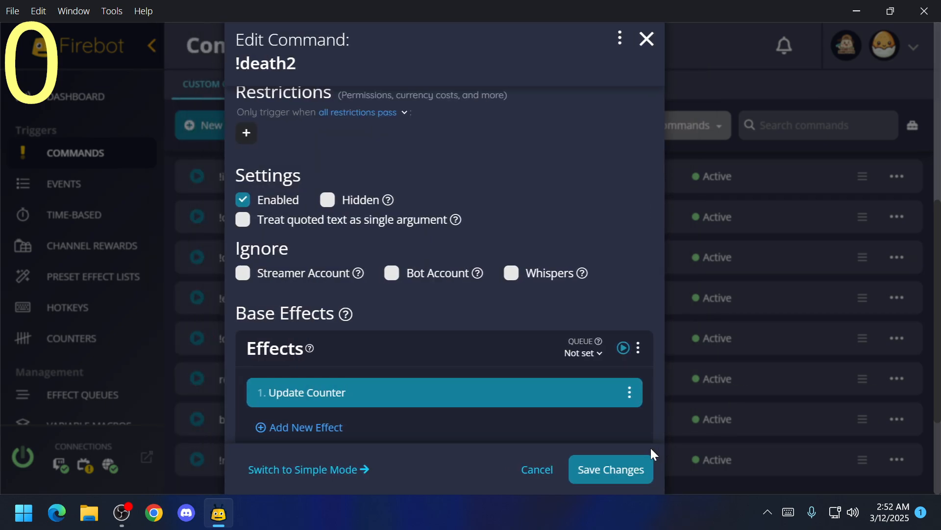
- Set the !death2 command's global cooldown to 7 seconds
{"action": "scroll", "coordinate": [413, 270], "scroll_direction": "up", "scroll_amount": 5}
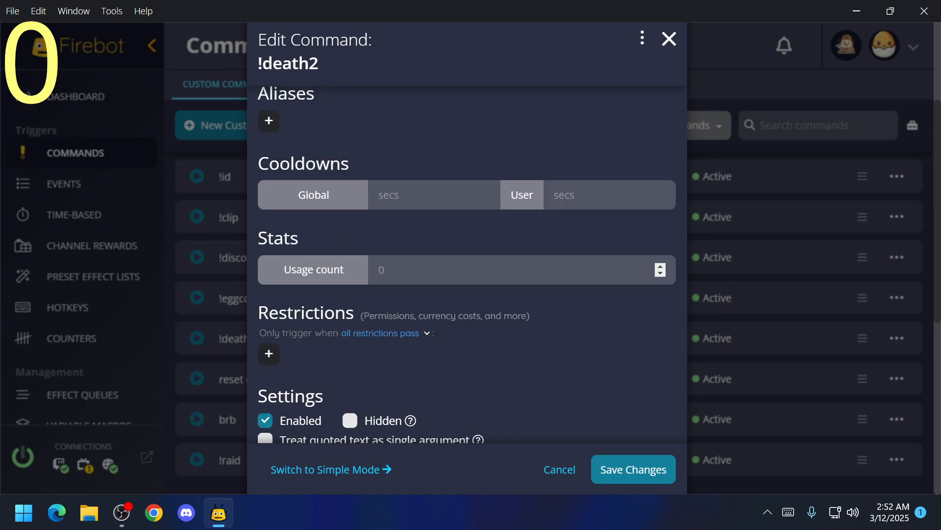
{"action": "scroll", "coordinate": [435, 308], "scroll_direction": "up", "scroll_amount": 2}
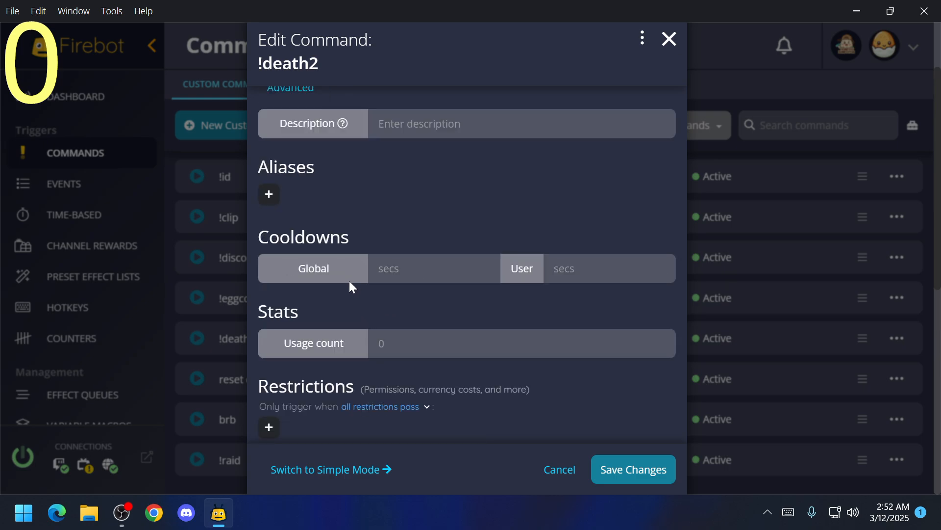
{"action": "triple_click", "coordinate": [313, 238]}
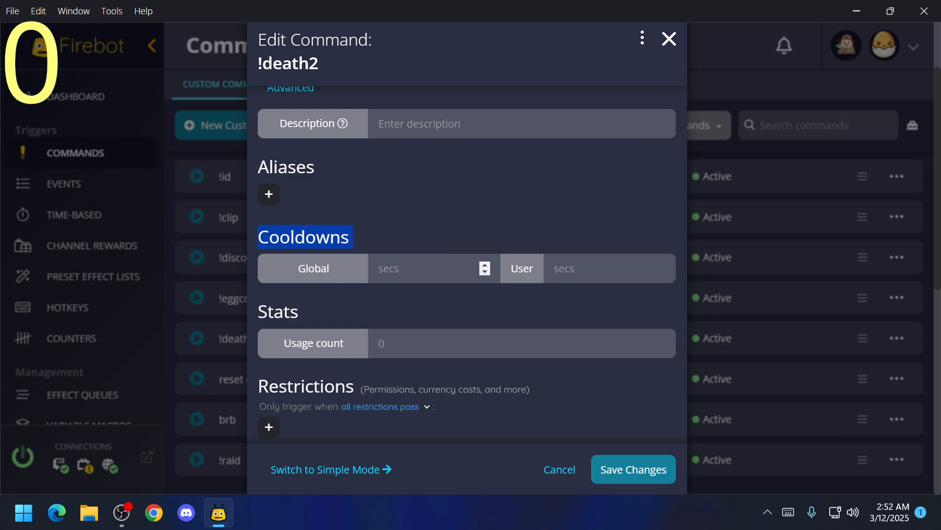
{"action": "left_click", "coordinate": [426, 268]}
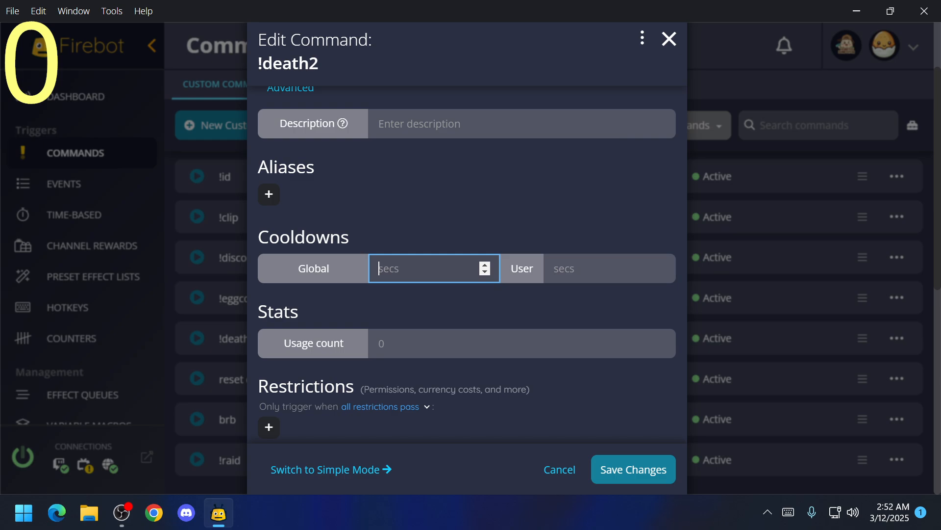
{"action": "type", "text": "7"}
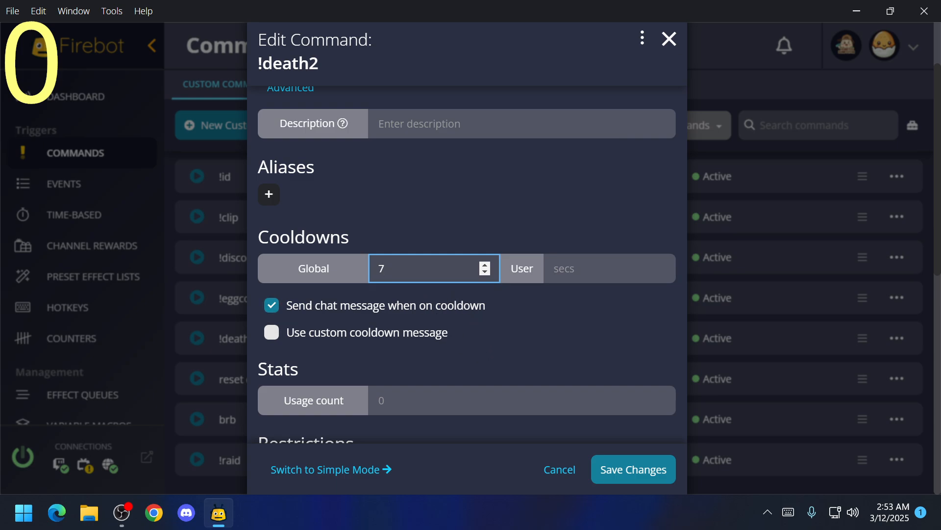
- Add a second base effect to the !death2 command, choosing Chat from the Chat Based effects
{"action": "scroll", "coordinate": [463, 337], "scroll_direction": "down", "scroll_amount": 9}
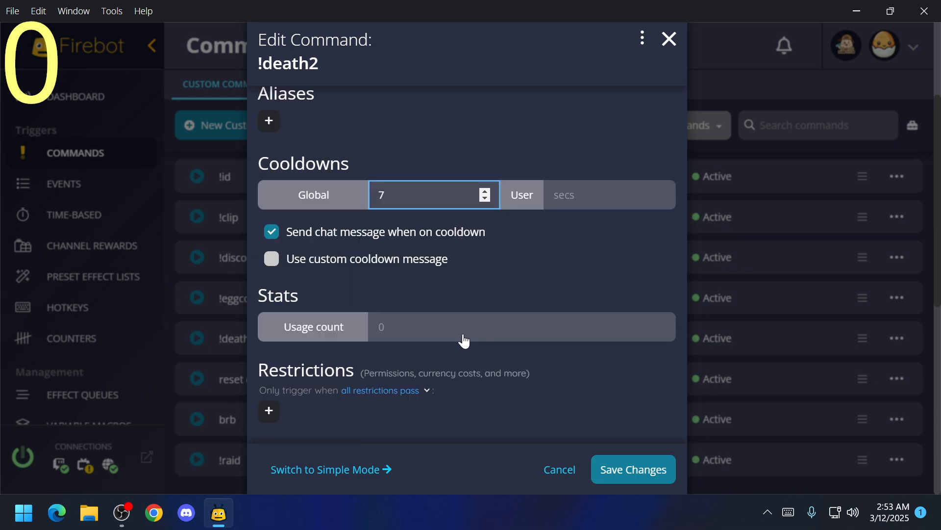
{"action": "scroll", "coordinate": [466, 329], "scroll_direction": "down", "scroll_amount": 2}
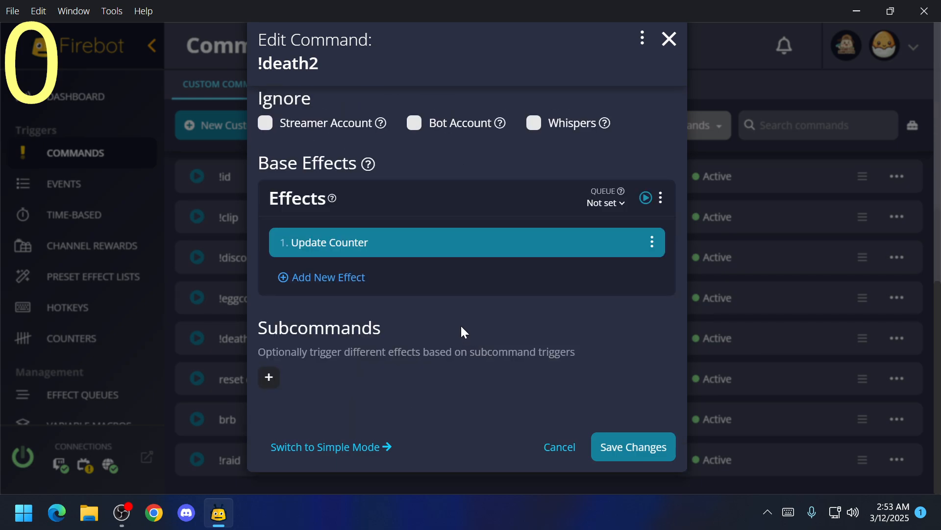
{"action": "left_click", "coordinate": [353, 280]}
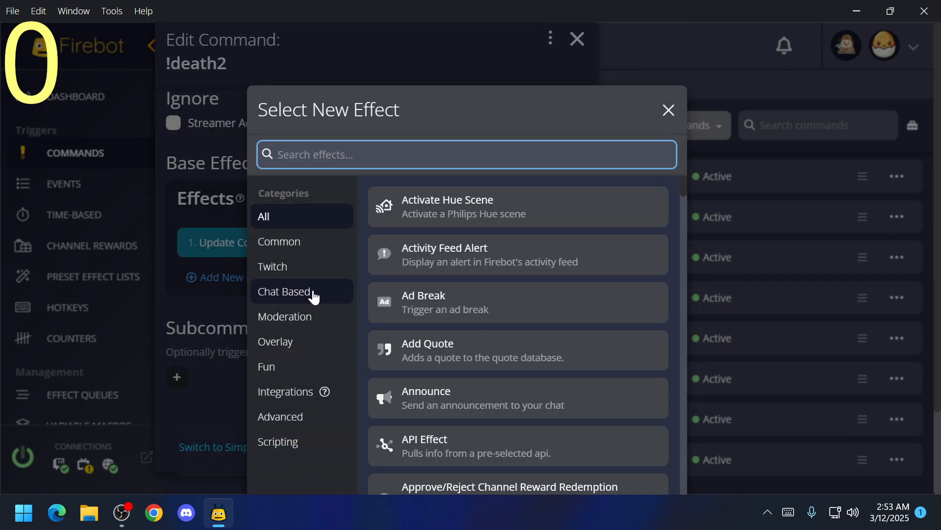
{"action": "left_click", "coordinate": [314, 305]}
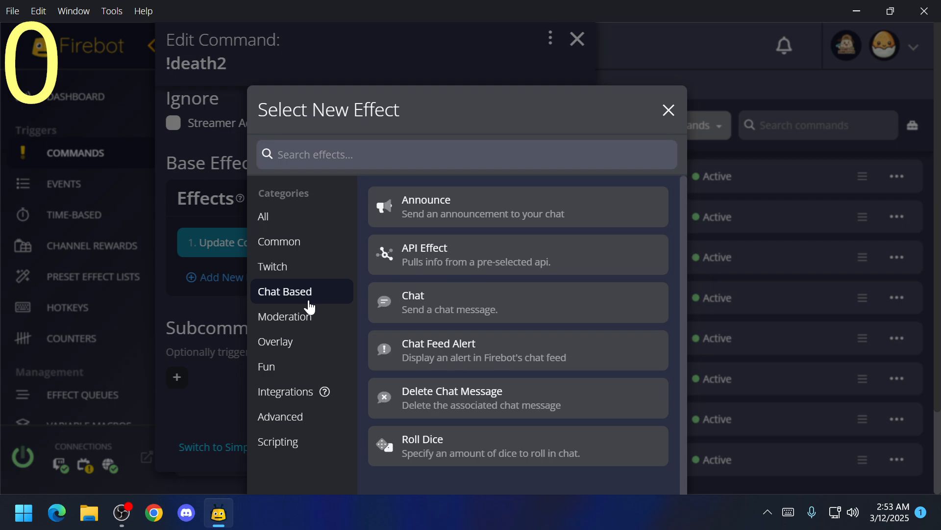
{"action": "left_click", "coordinate": [402, 315]}
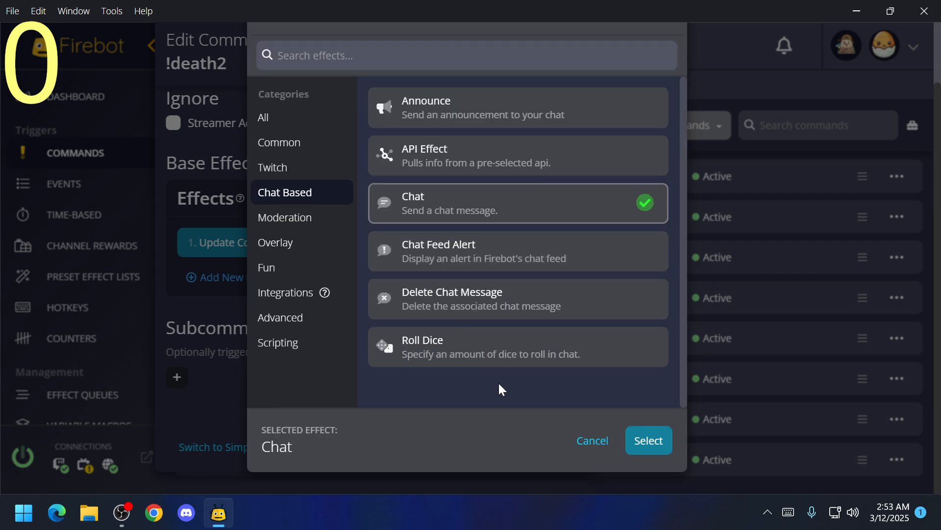
{"action": "left_click", "coordinate": [652, 454]}
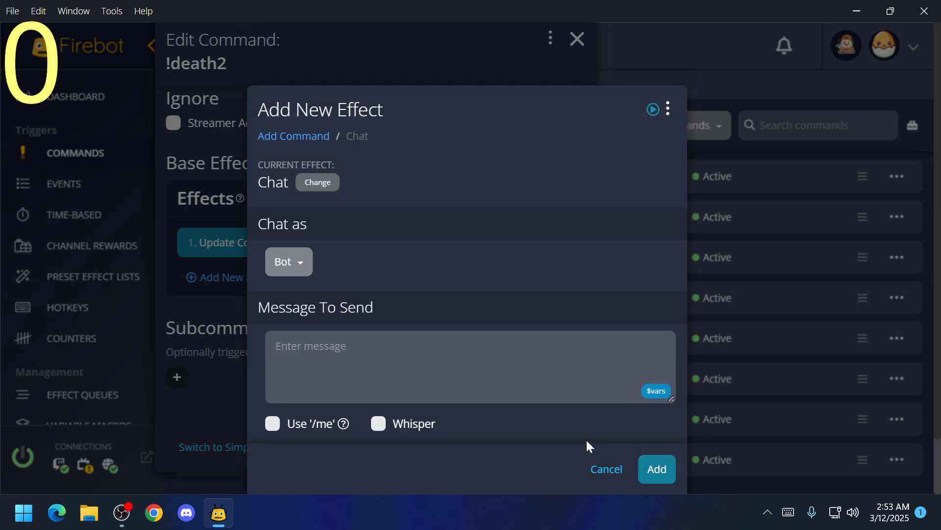
- Write the chat message "humpty died" followed by the $counter[name] variable, found by searching the variables for "coun"
{"action": "left_click", "coordinate": [469, 367]}
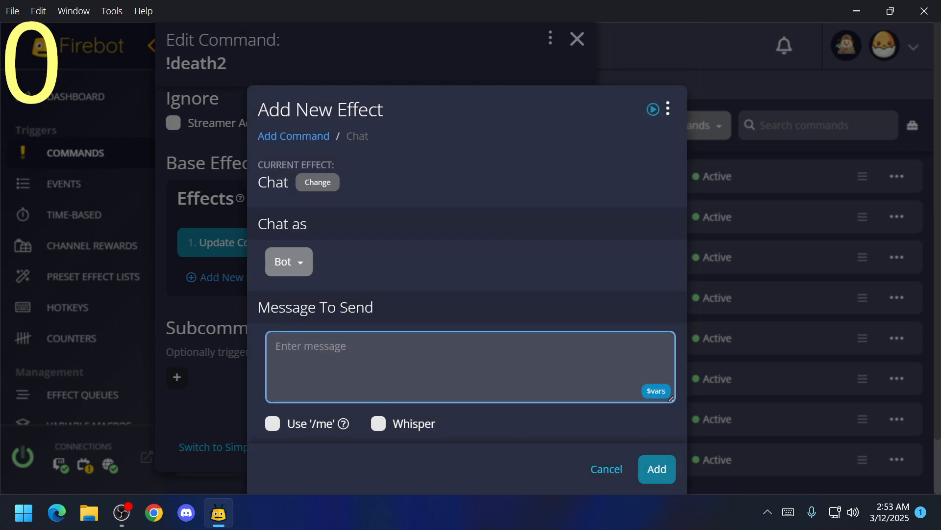
{"action": "type", "text": "humpty died"}
{"action": "left_click", "coordinate": [656, 401]}
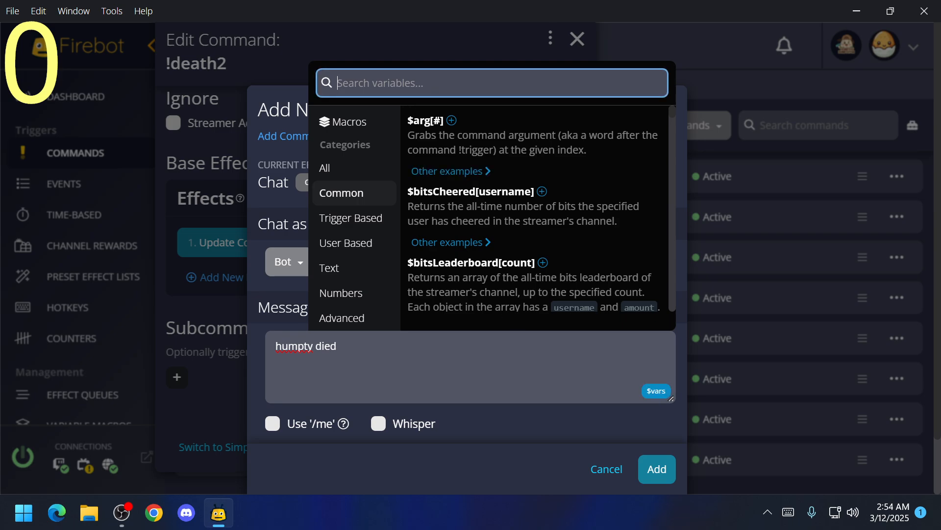
{"action": "type", "text": "co"}
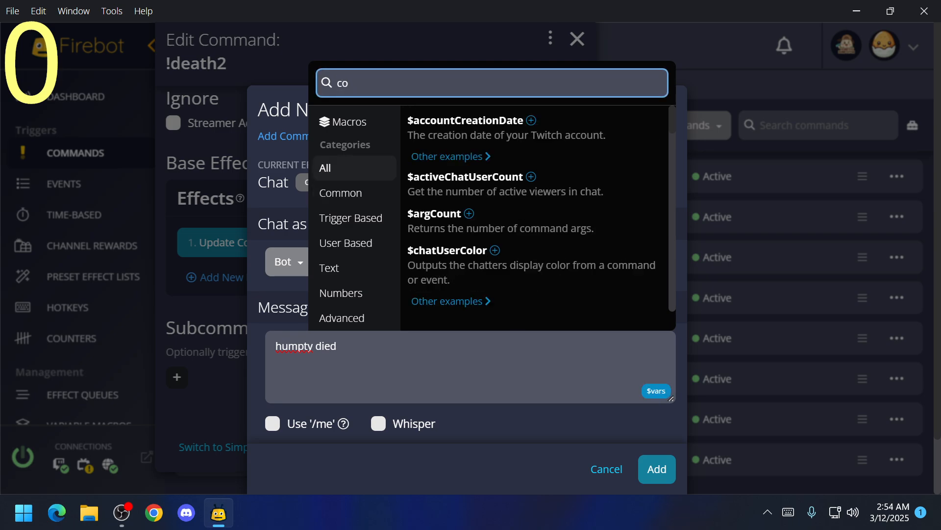
{"action": "type", "text": "un"}
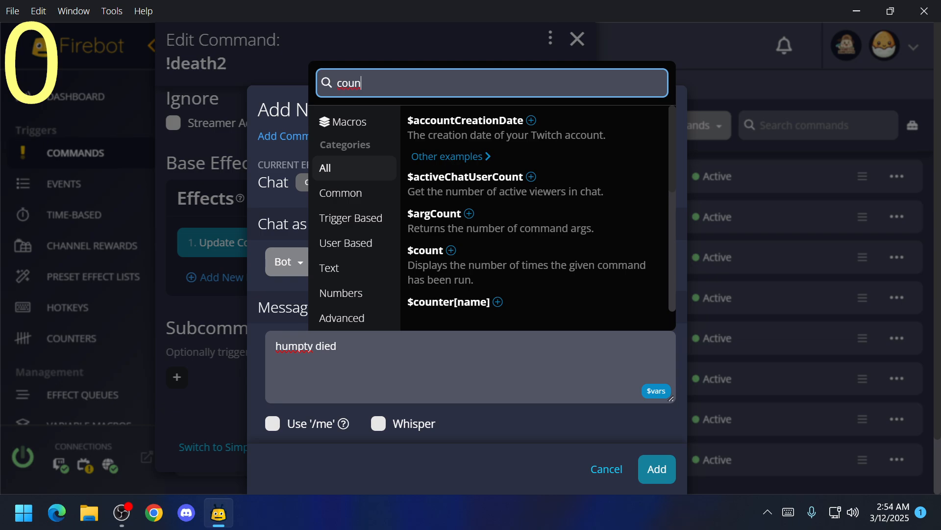
{"action": "left_click", "coordinate": [497, 303]}
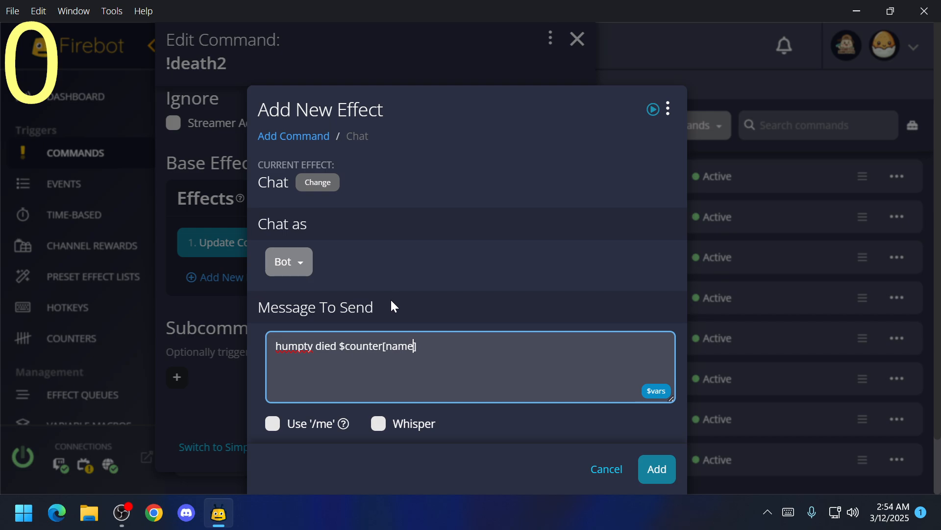
- Replace the variable's name argument with Death2, add the Chat effect and save the !death2 command
{"action": "key", "text": "BackSpace"}
{"action": "key", "text": "BackSpace"}
{"action": "key", "text": "BackSpace"}
{"action": "key", "text": "BackSpace"}
{"action": "key", "text": "BackSpace"}
{"action": "type", "text": "Death2"}
{"action": "left_click", "coordinate": [664, 467]}
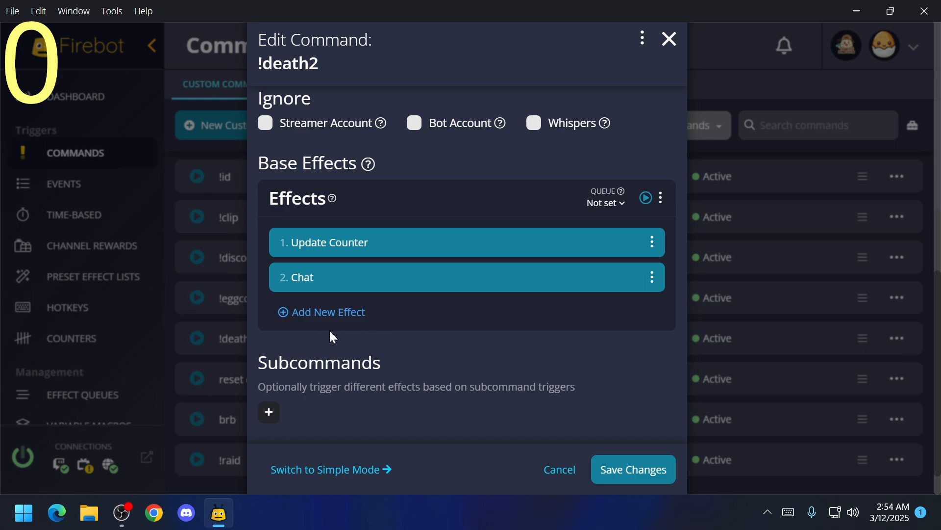
{"action": "left_click", "coordinate": [604, 480]}
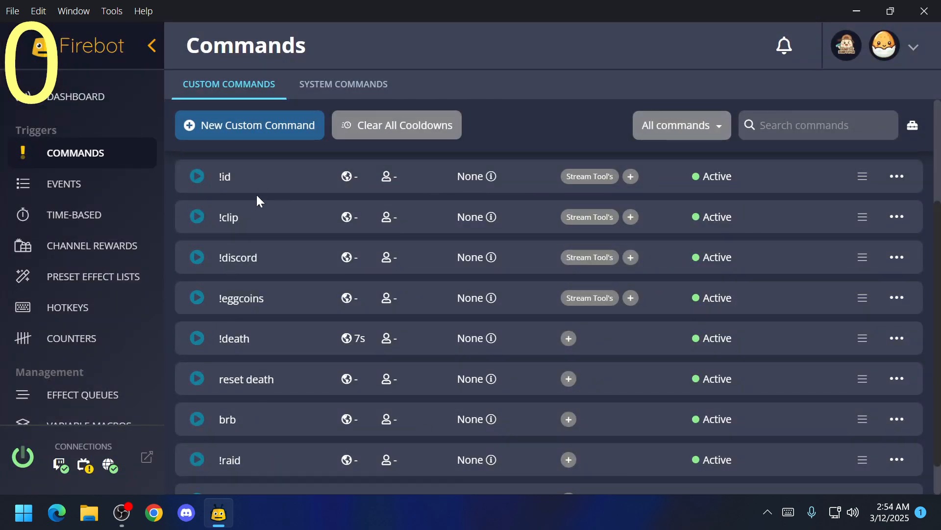
{"action": "scroll", "coordinate": [273, 422], "scroll_direction": "down", "scroll_amount": 1}
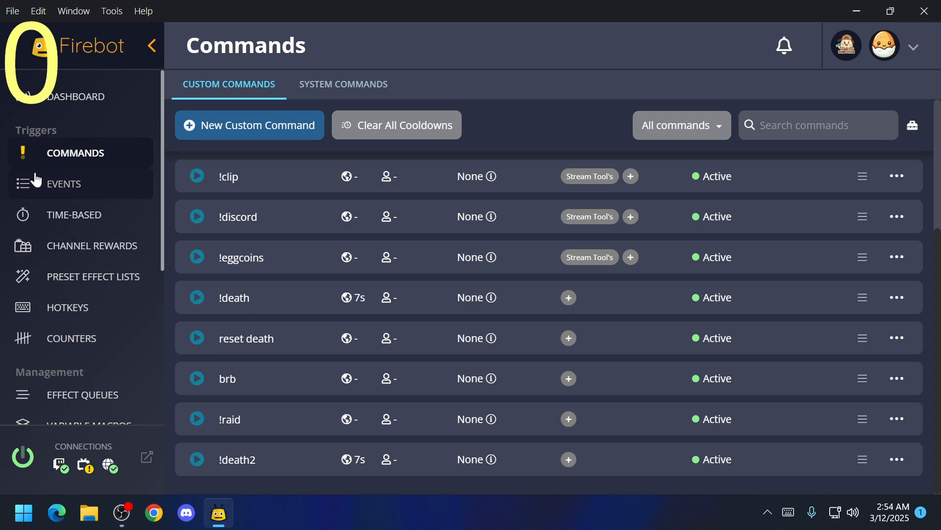
- Test the command by sending !death2 twice in the dashboard's stream chat
{"action": "left_click", "coordinate": [64, 101]}
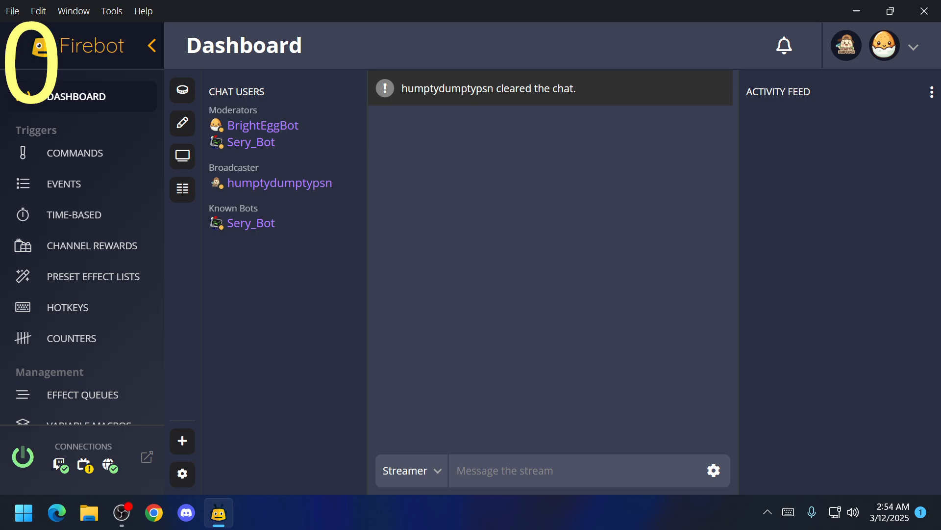
{"action": "type", "text": "!dea"}
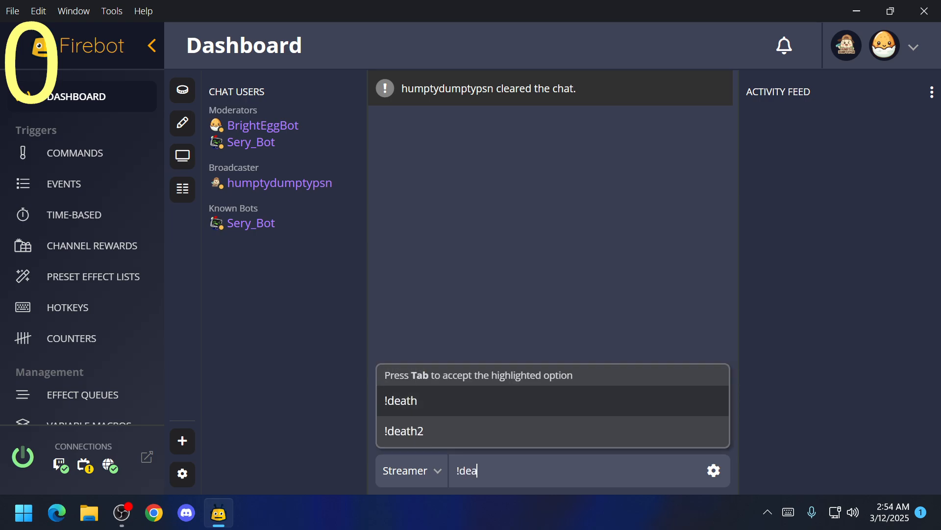
{"action": "type", "text": "th"}
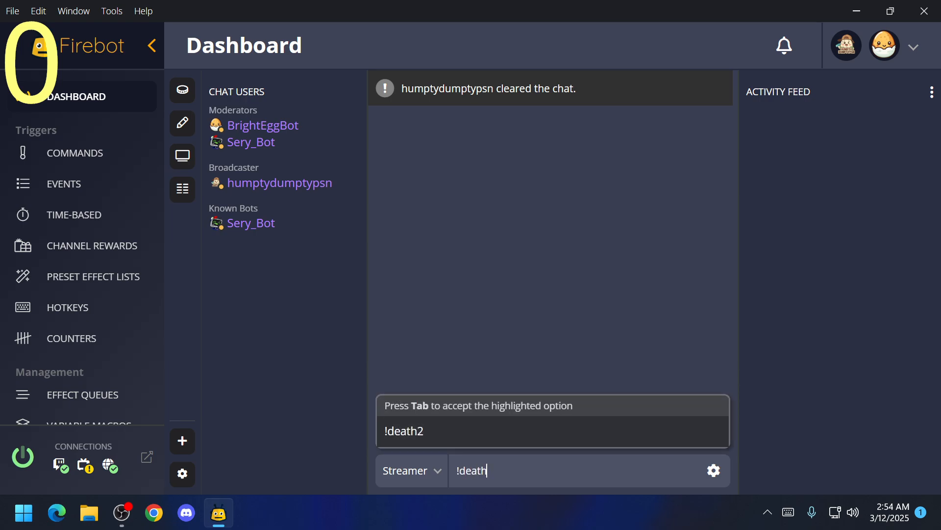
{"action": "left_click", "coordinate": [452, 435]}
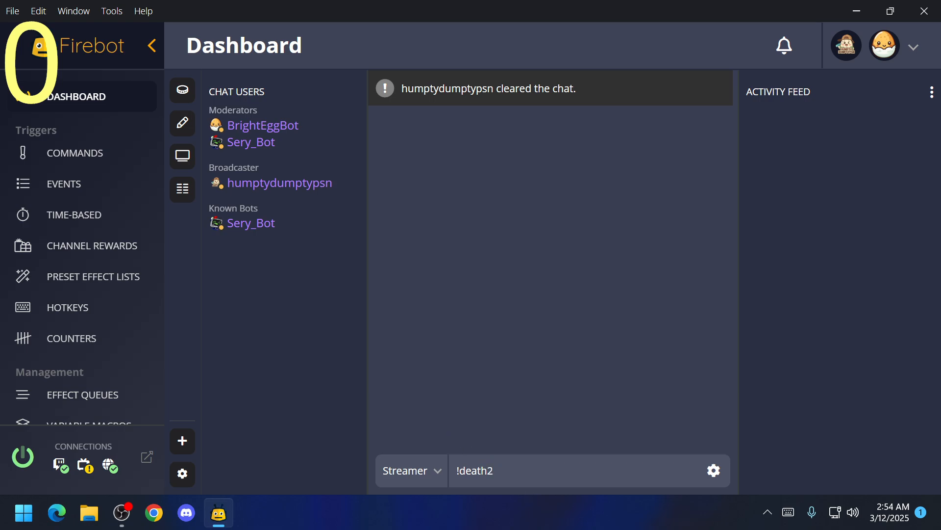
{"action": "key", "text": "Return"}
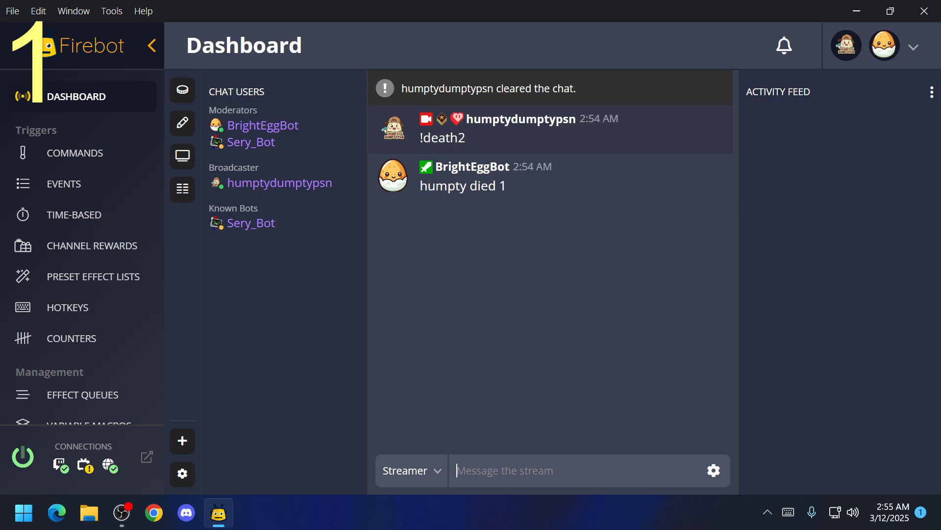
{"action": "key", "text": "Up"}
{"action": "key", "text": "Return"}
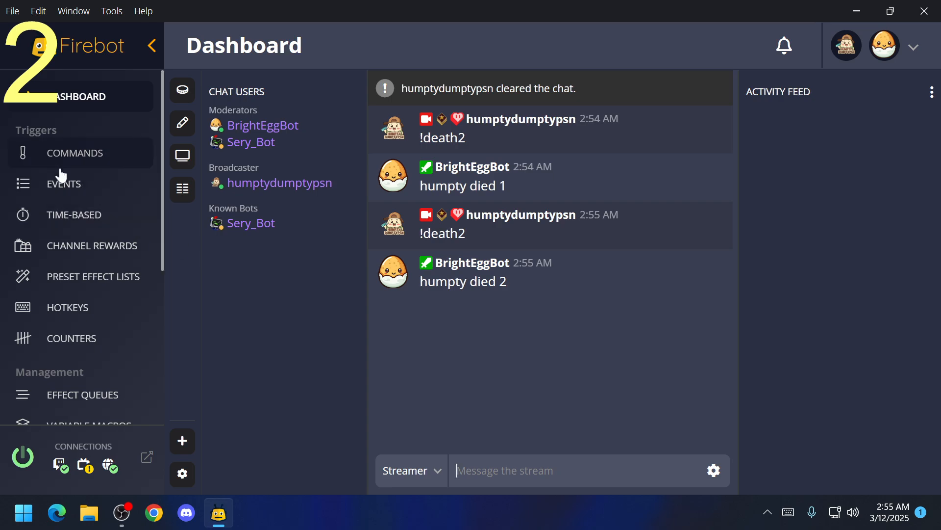
- Start another new custom command with the trigger "!resetdeath"
{"action": "left_click", "coordinate": [80, 158]}
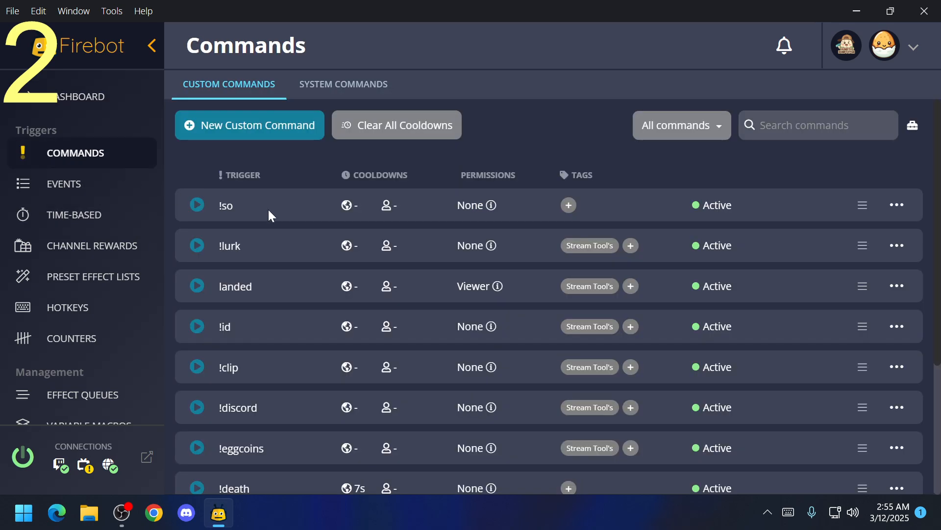
{"action": "left_click", "coordinate": [282, 132]}
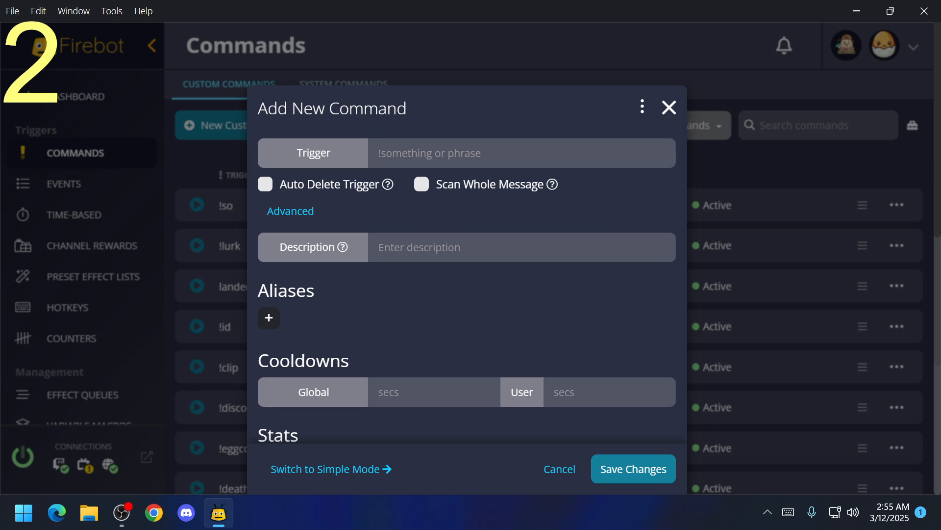
{"action": "left_click", "coordinate": [432, 154]}
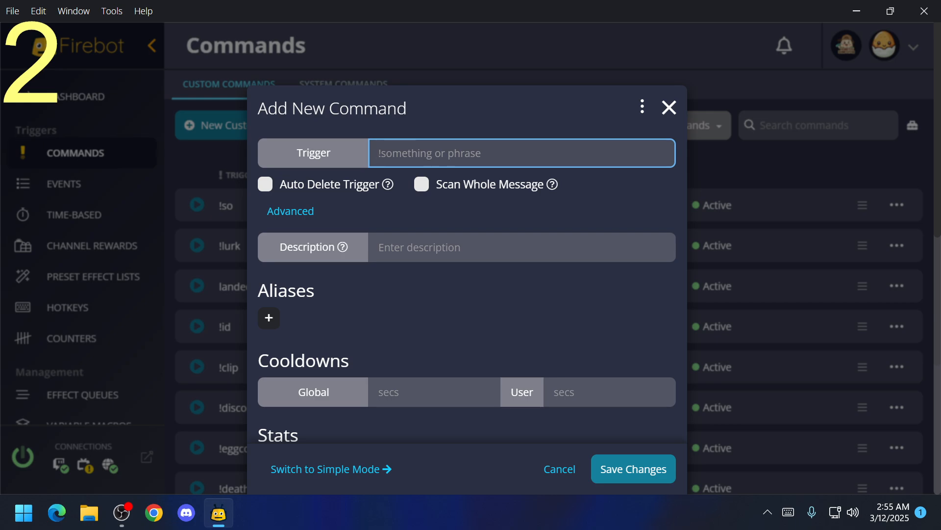
{"action": "type", "text": "!"}
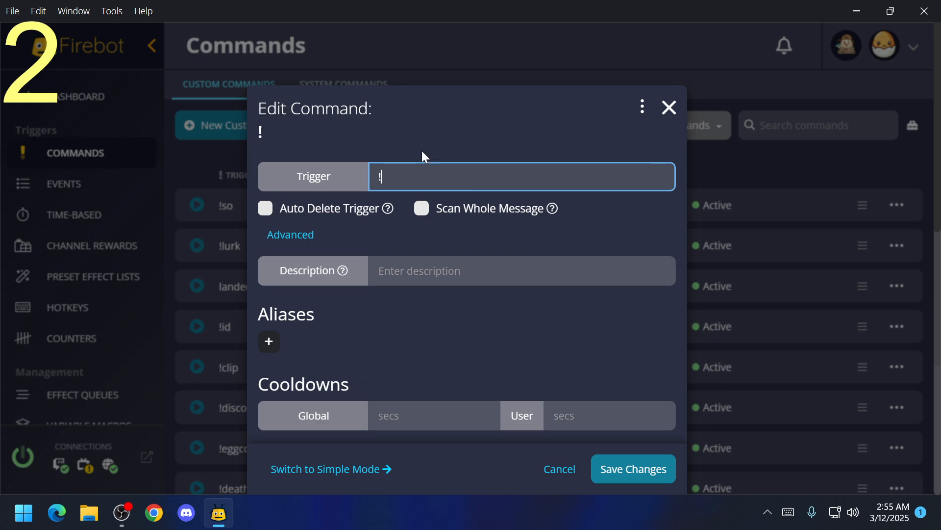
{"action": "type", "text": "reset"}
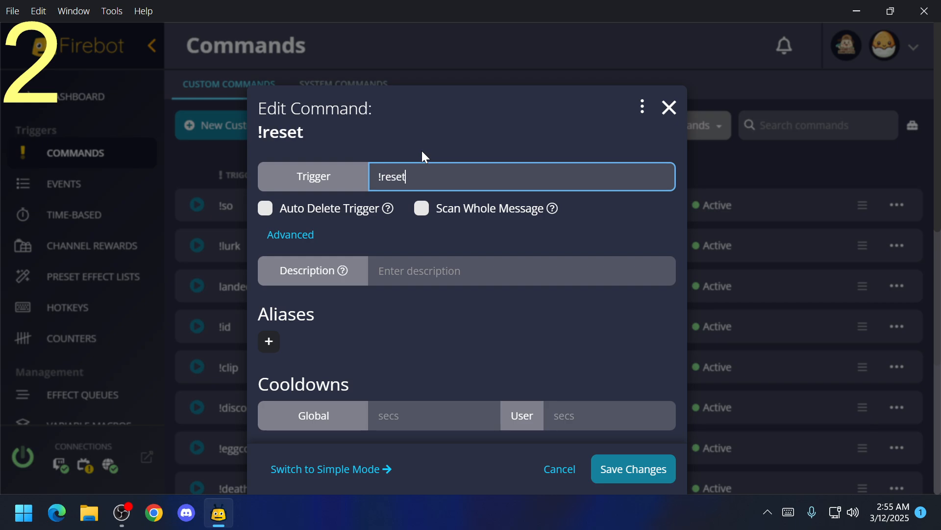
{"action": "type", "text": "death"}
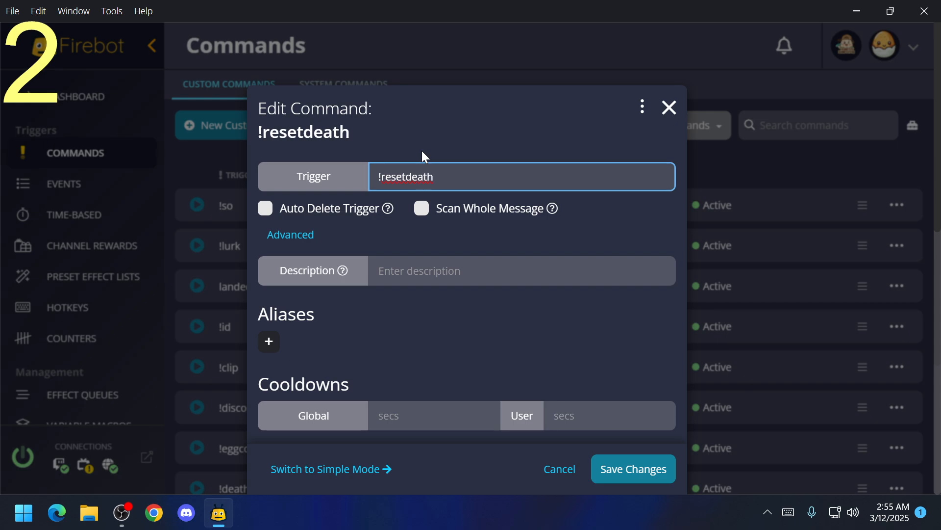
- Search the effects for "counter" and choose Update Counter as a new base effect for the !resetdeath command
{"action": "scroll", "coordinate": [441, 310], "scroll_direction": "down", "scroll_amount": 4}
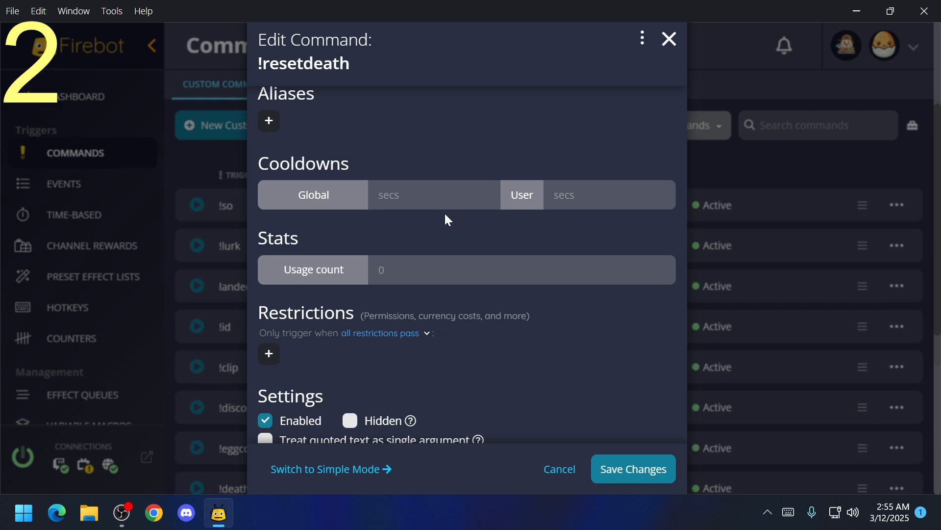
{"action": "scroll", "coordinate": [452, 247], "scroll_direction": "down", "scroll_amount": 6}
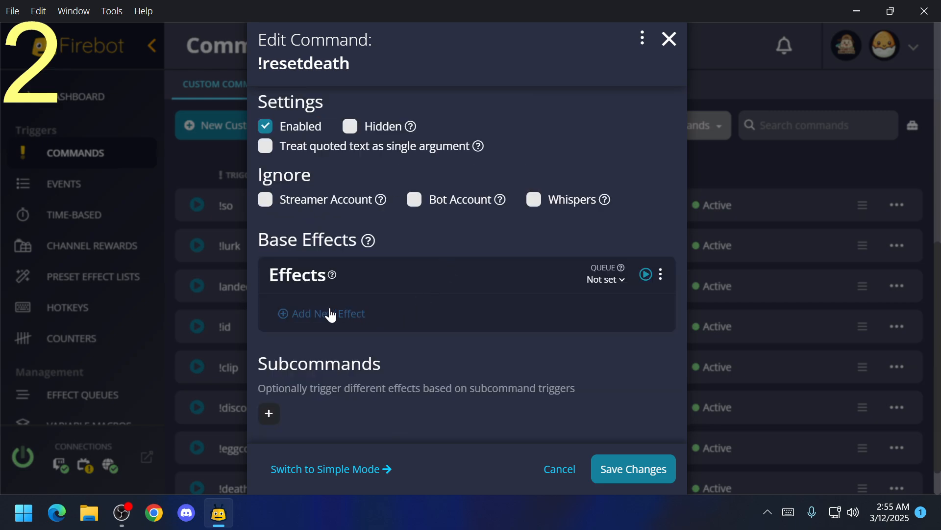
{"action": "left_click", "coordinate": [331, 322]}
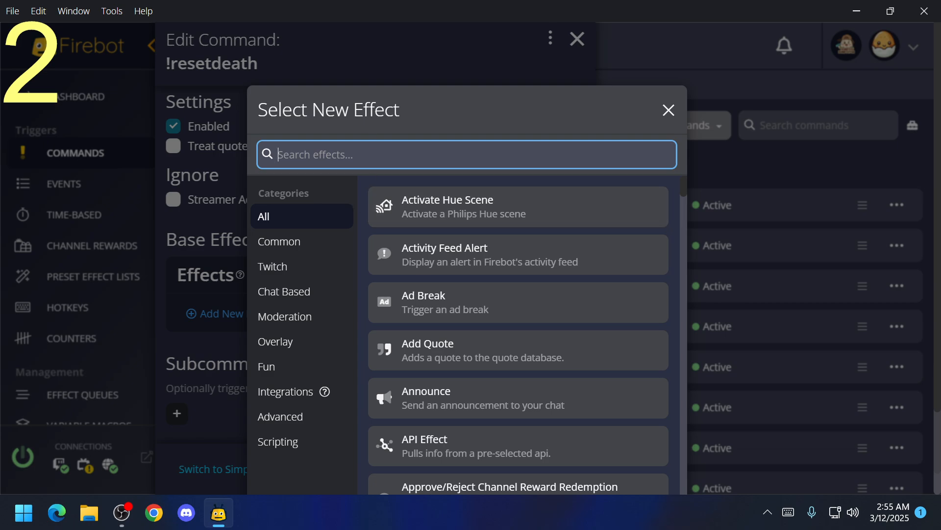
{"action": "type", "text": "count"}
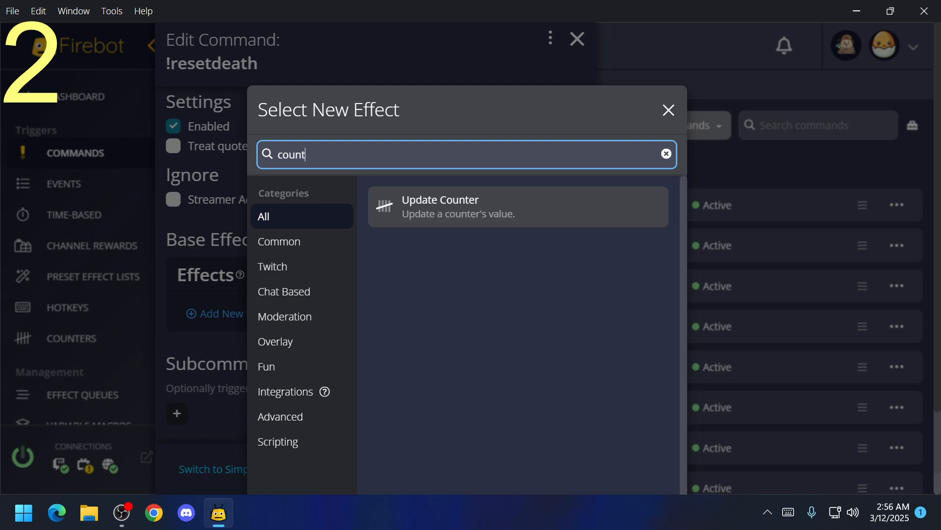
{"action": "type", "text": "er"}
{"action": "left_click", "coordinate": [444, 207]}
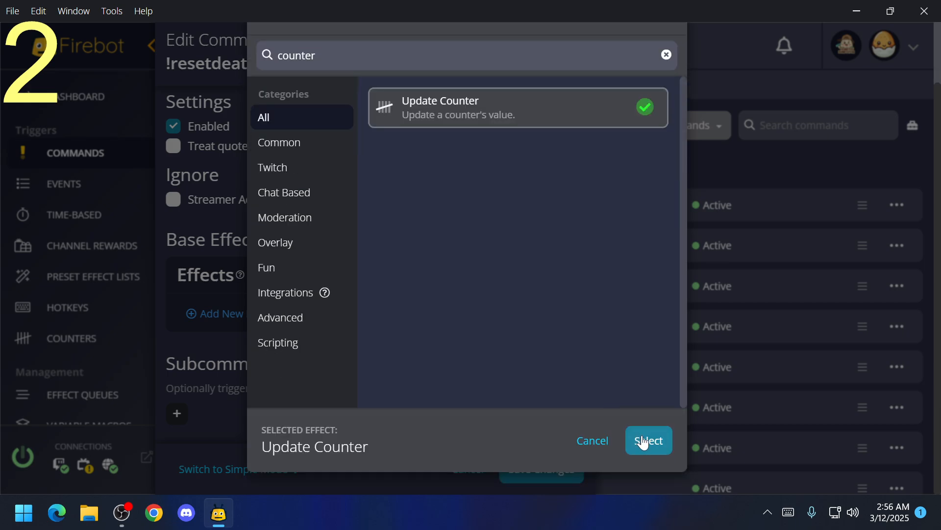
{"action": "left_click", "coordinate": [648, 440]}
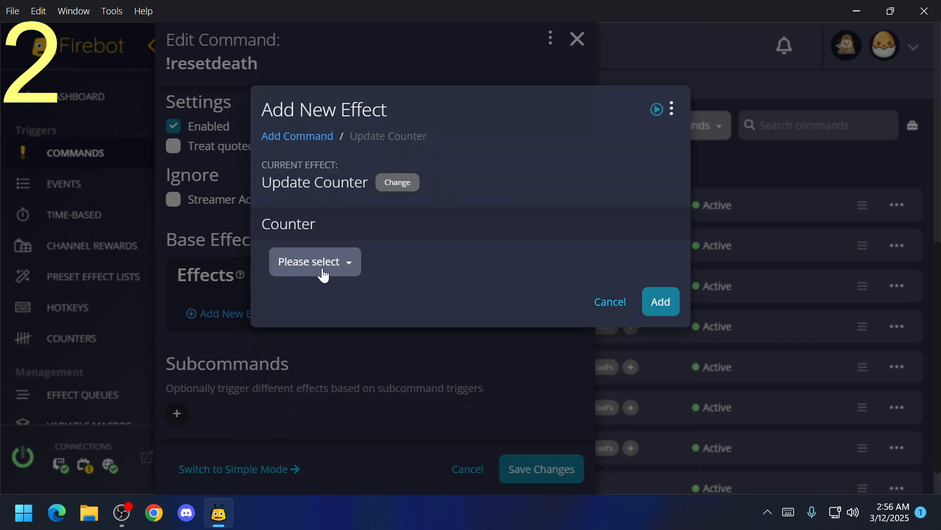
- Configure the Update Counter effect to set the Death2 counter to a new value of 0 and add it to the command
{"action": "left_click", "coordinate": [321, 270]}
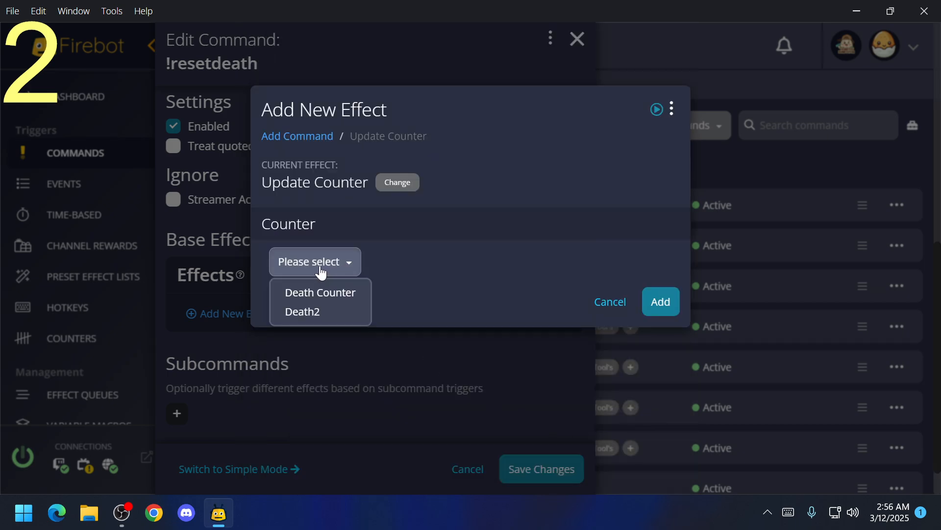
{"action": "left_click", "coordinate": [321, 318]}
{"action": "mouse_move", "coordinate": [315, 367]}
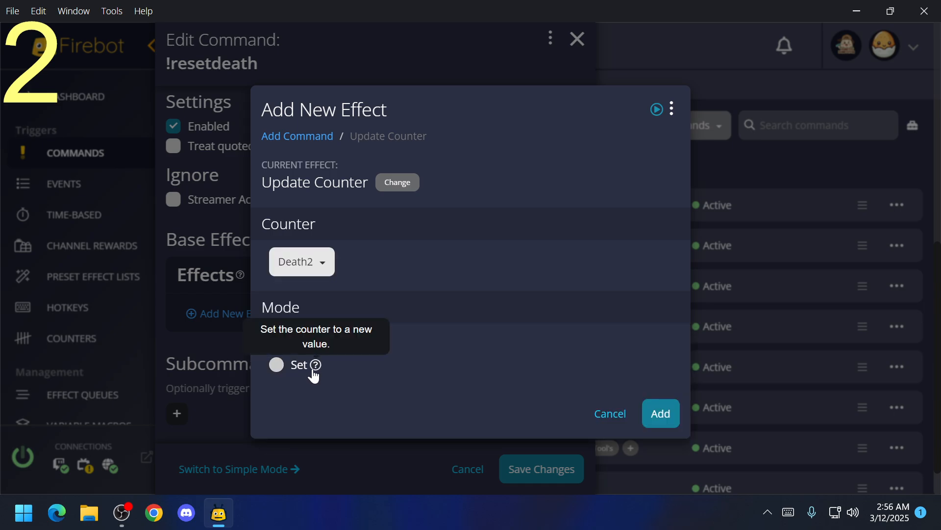
{"action": "left_click", "coordinate": [277, 364]}
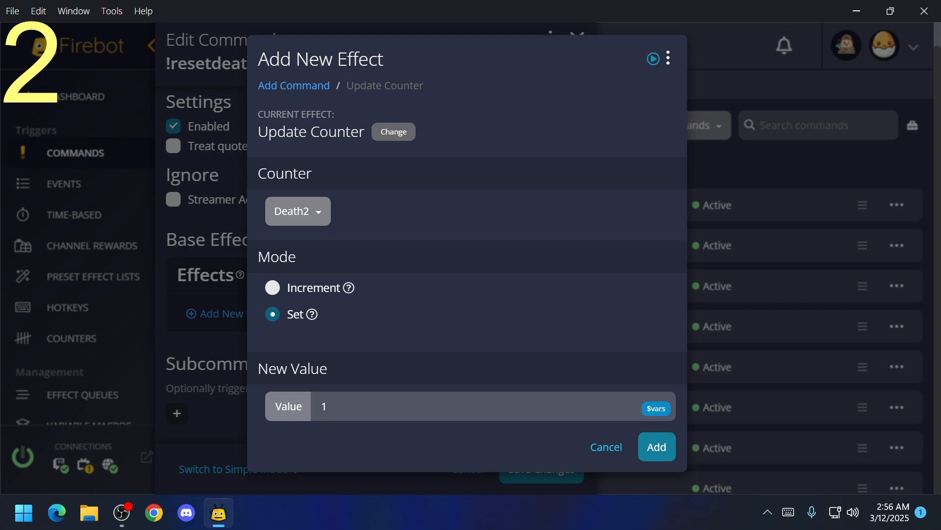
{"action": "left_click", "coordinate": [333, 406]}
{"action": "key", "text": "BackSpace"}
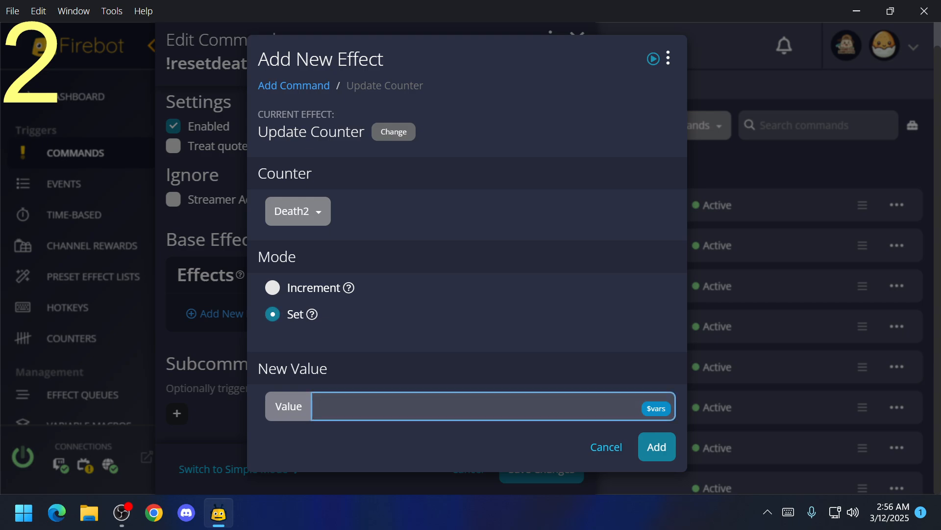
{"action": "type", "text": "0"}
{"action": "left_click", "coordinate": [665, 444]}
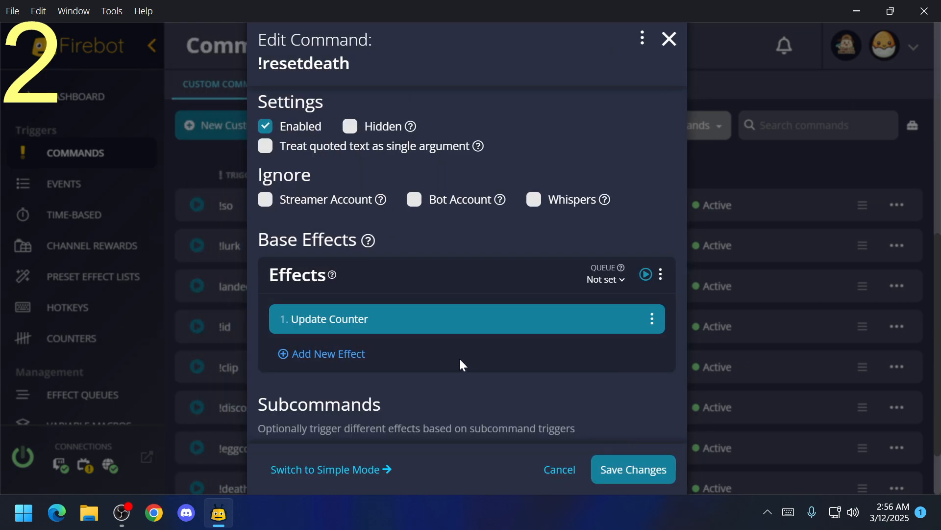
- Choose the Chat effect from the Chat Based category as the second base effect of the !resetdeath command
{"action": "left_click", "coordinate": [350, 363]}
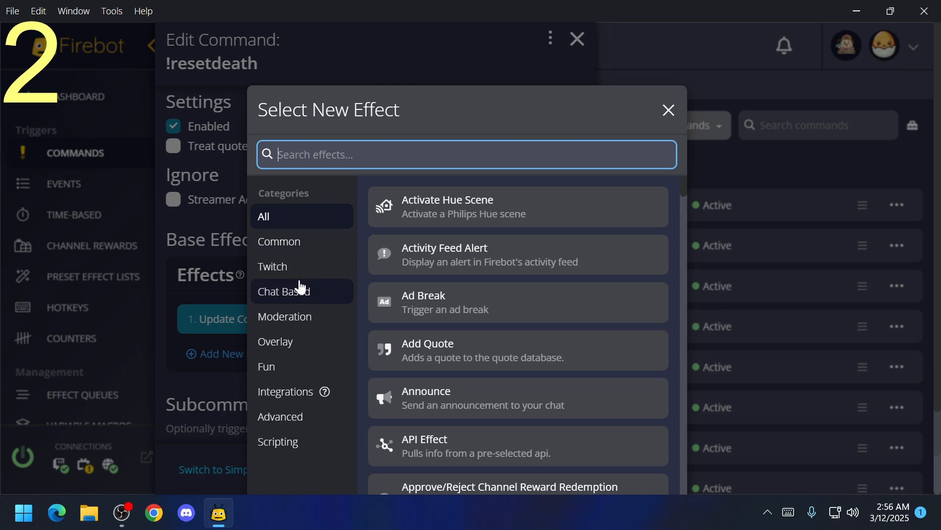
{"action": "left_click", "coordinate": [311, 292]}
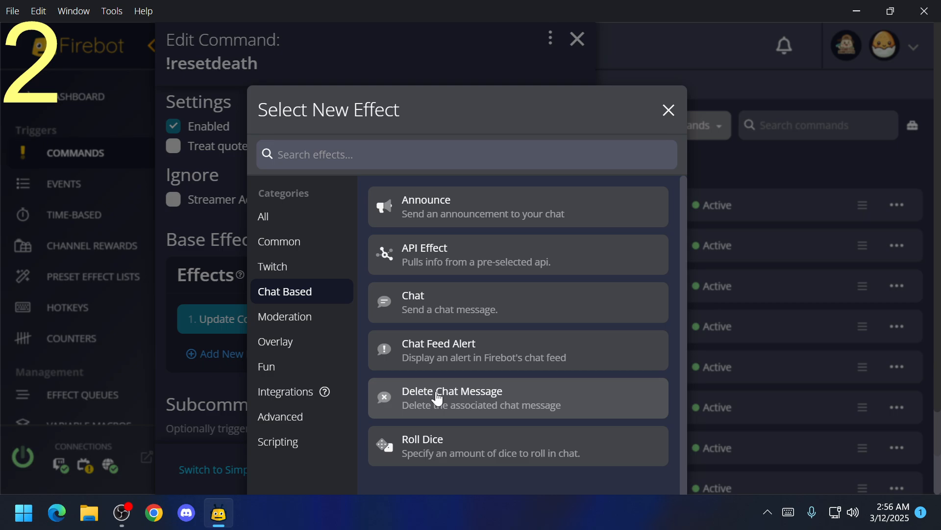
{"action": "left_click", "coordinate": [425, 307]}
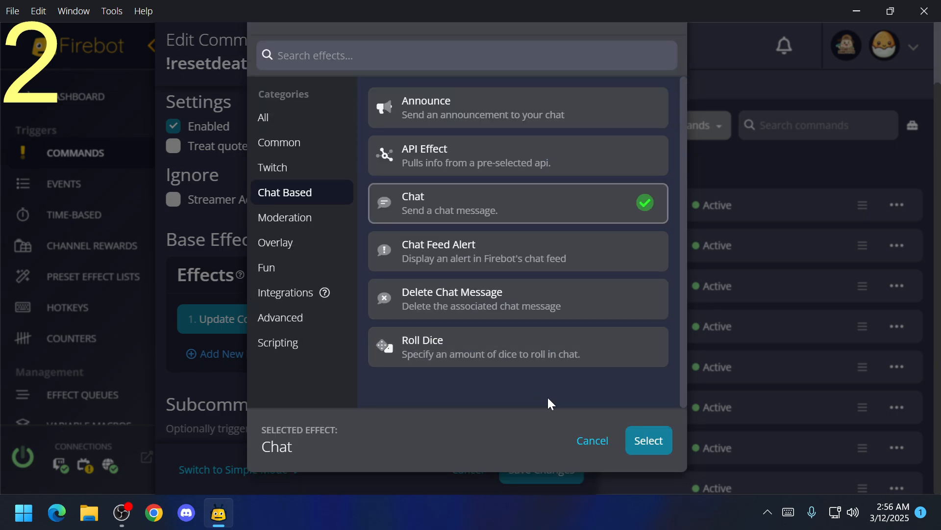
{"action": "left_click", "coordinate": [637, 440]}
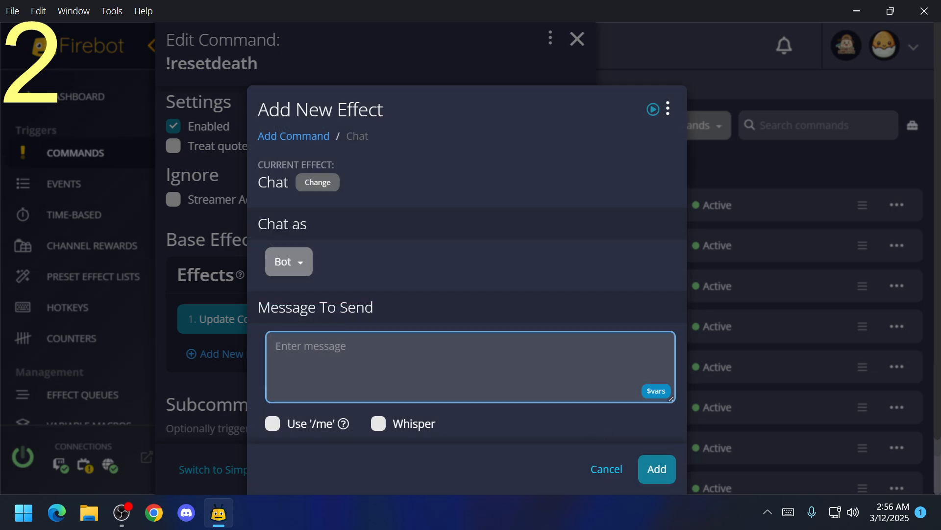
- Enter the chat message "Death counter has been reset!", add the effect and save the !resetdeath command
{"action": "type", "text": "Death co"}
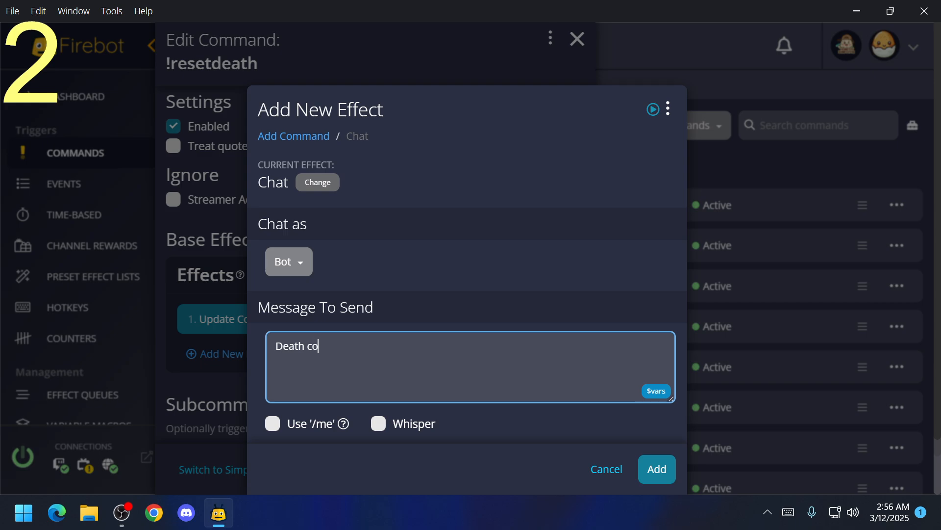
{"action": "type", "text": "unter has been res"}
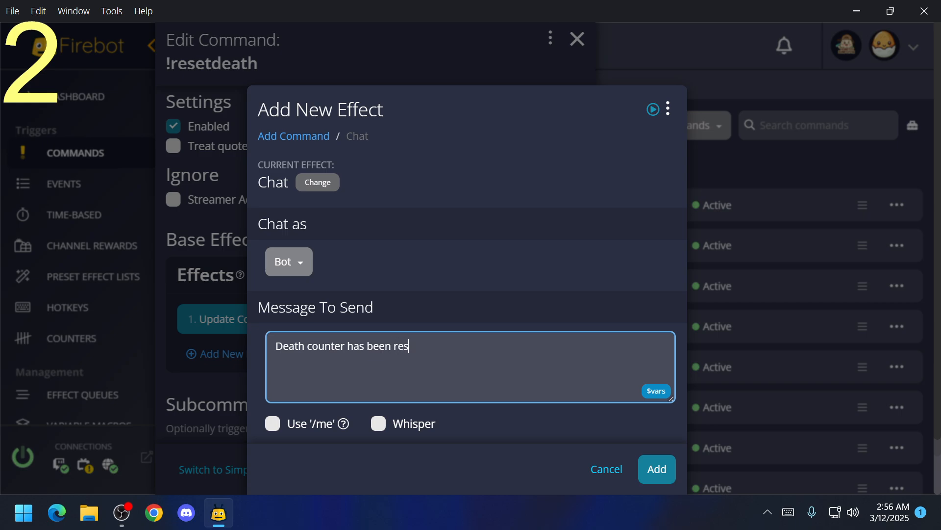
{"action": "type", "text": "et!"}
{"action": "left_click", "coordinate": [651, 469]}
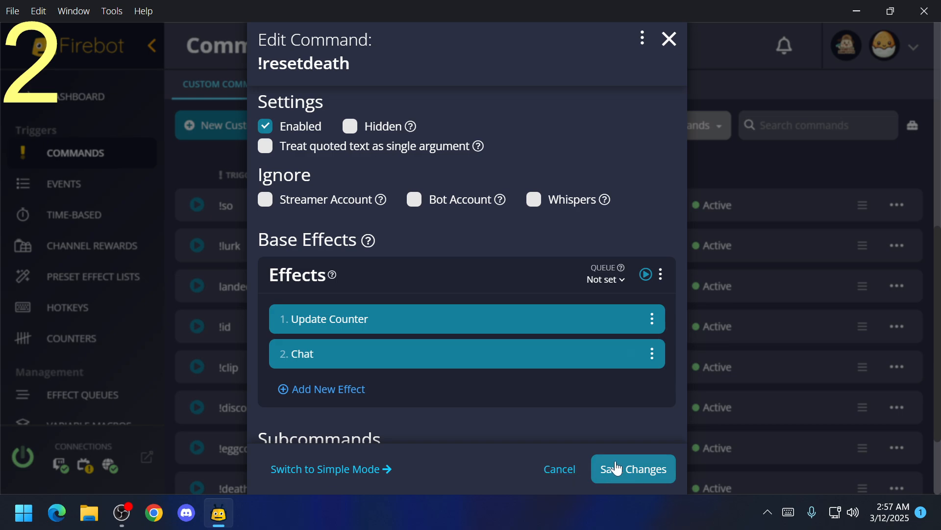
{"action": "left_click", "coordinate": [619, 474]}
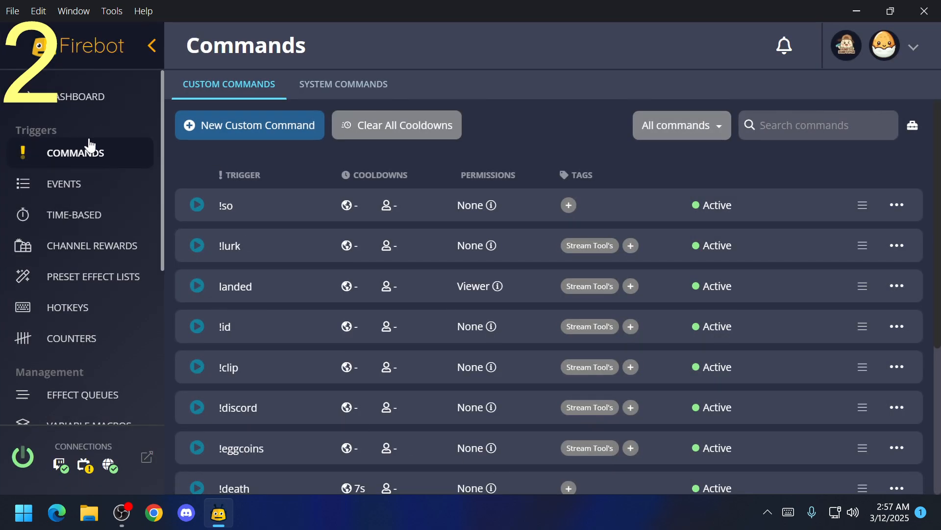
- Test the reset by sending !resetdeath in the dashboard's stream chat
{"action": "left_click", "coordinate": [66, 98]}
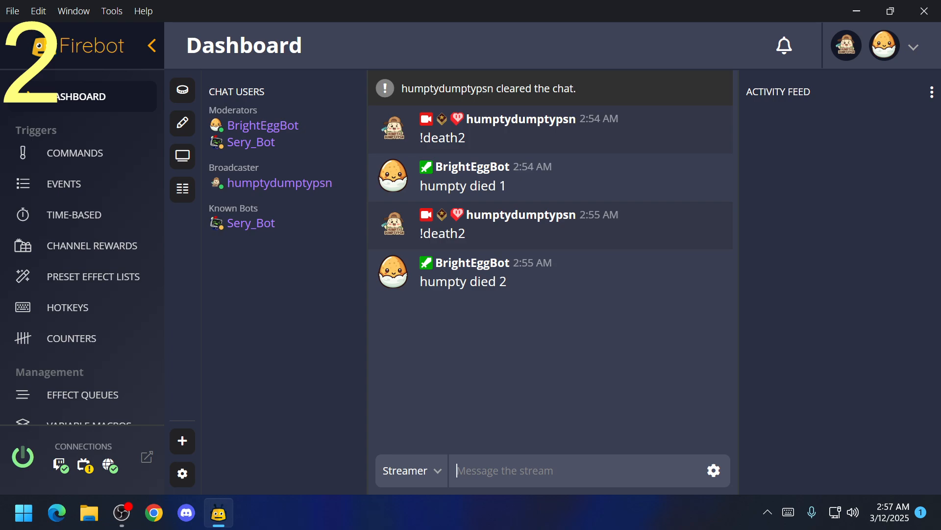
{"action": "type", "text": "!"}
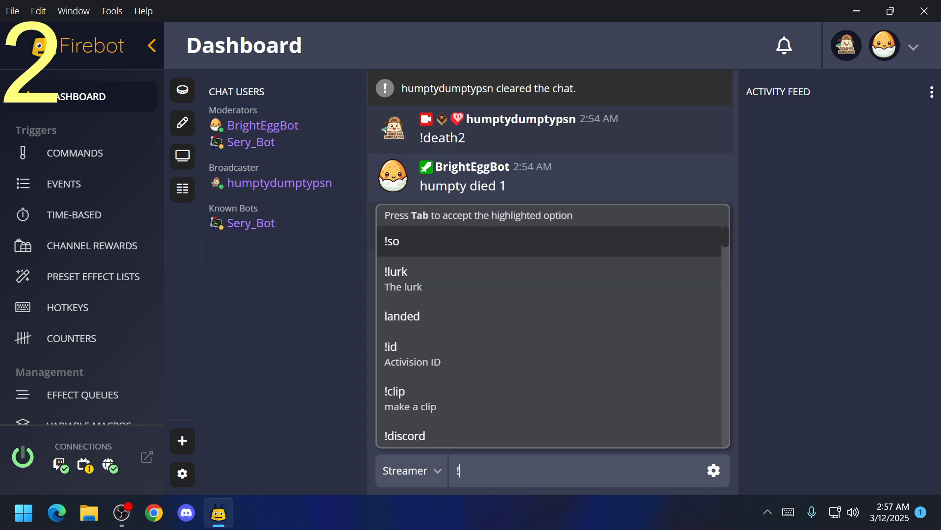
{"action": "type", "text": "d"}
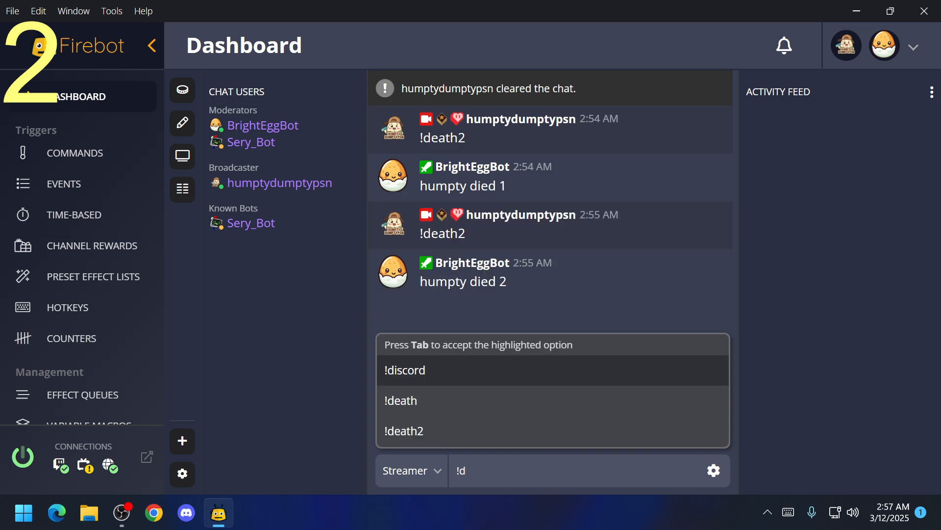
{"action": "type", "text": "eat"}
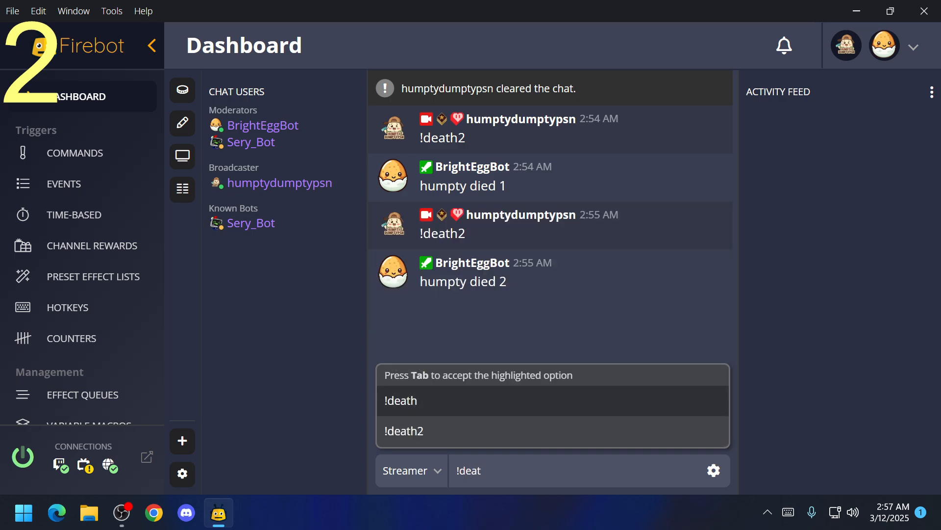
{"action": "key", "text": "BackSpace"}
{"action": "key", "text": "BackSpace"}
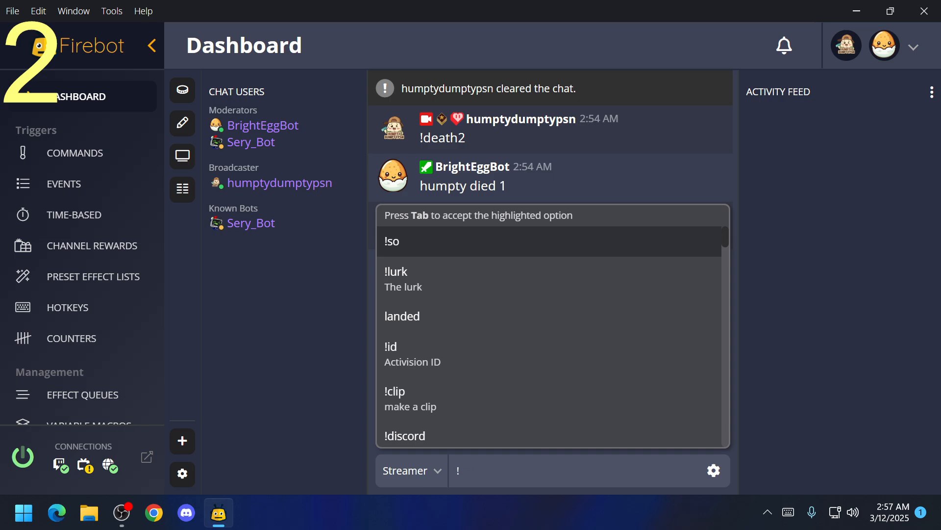
{"action": "type", "text": "rese"}
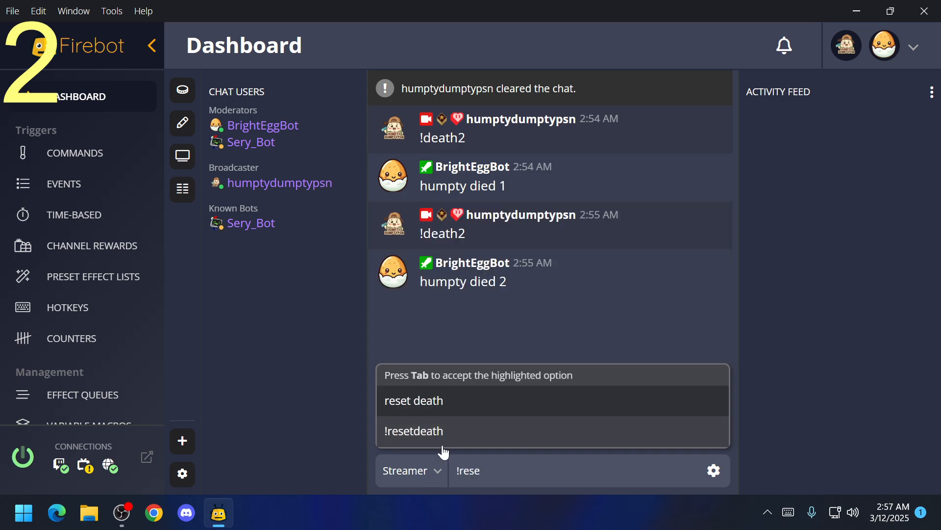
{"action": "left_click", "coordinate": [431, 432]}
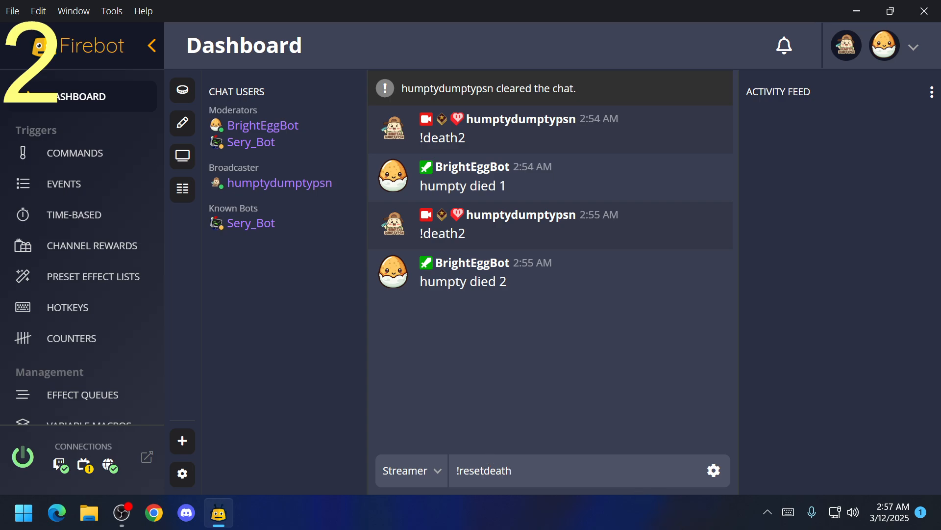
{"action": "key", "text": "Return"}
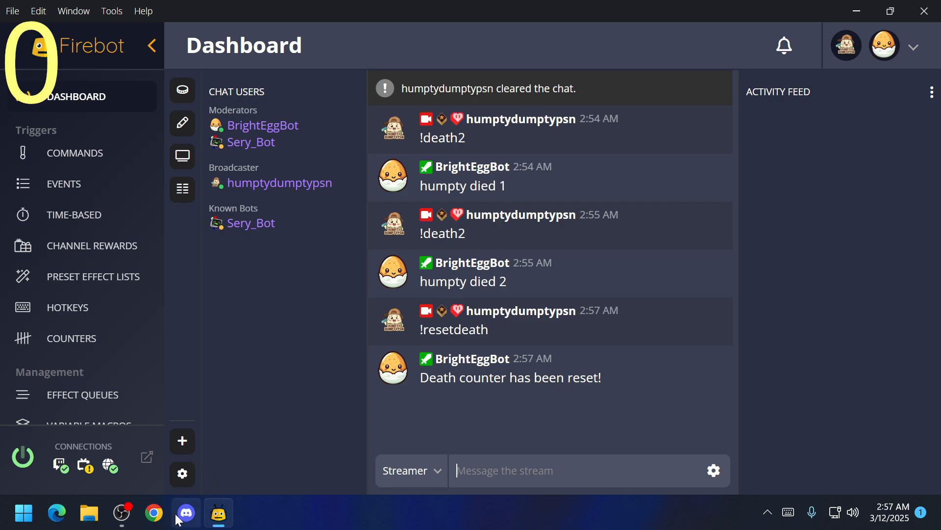
- Switch to OBS and check the death text source in the scene preview
{"action": "mouse_move", "coordinate": [124, 520]}
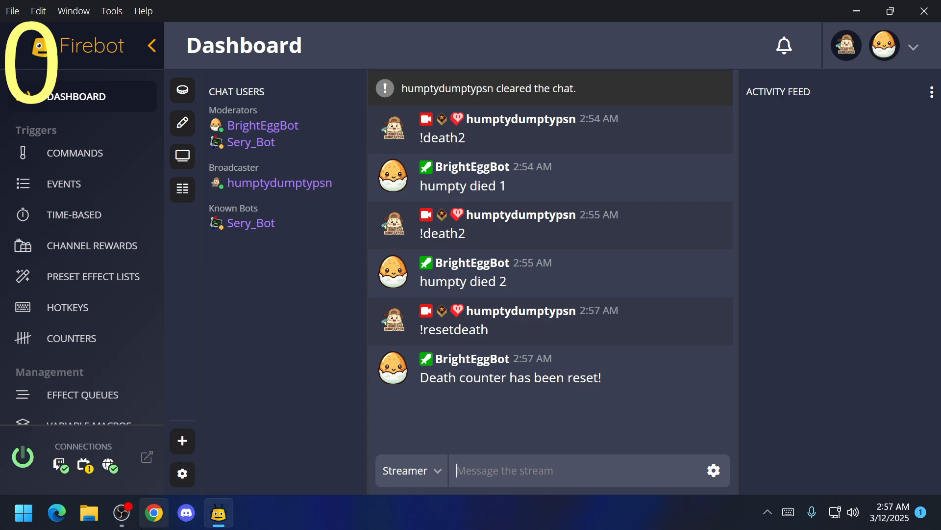
{"action": "left_click", "coordinate": [122, 513]}
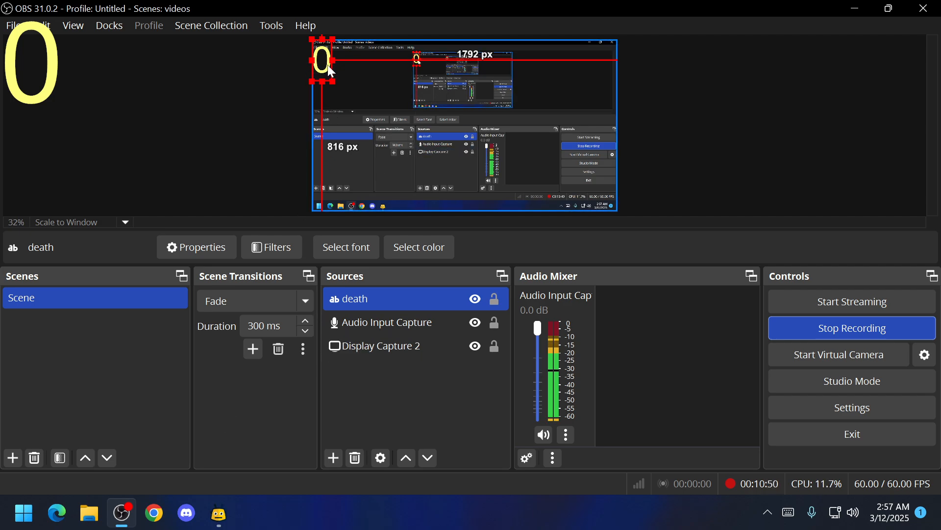
{"action": "left_click", "coordinate": [355, 349], "text": "ctrl"}
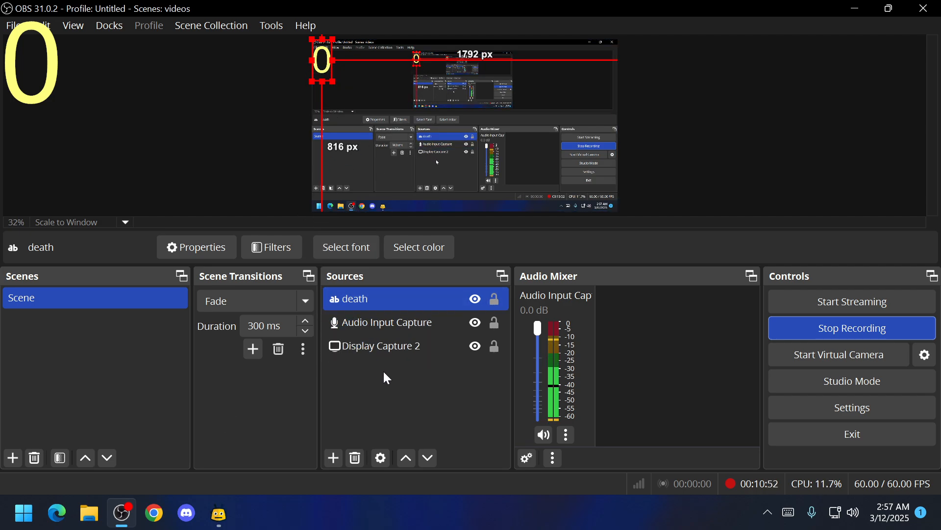